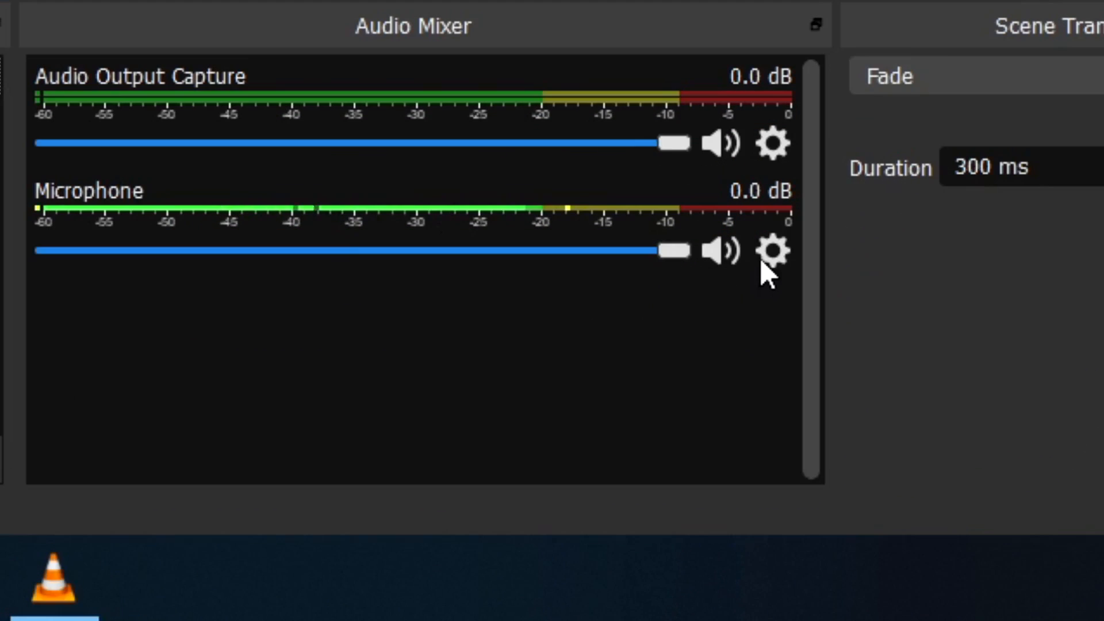
Step: Open the filters for the Microphone source and add a Noise Suppression filter under its default name
click(774, 254)
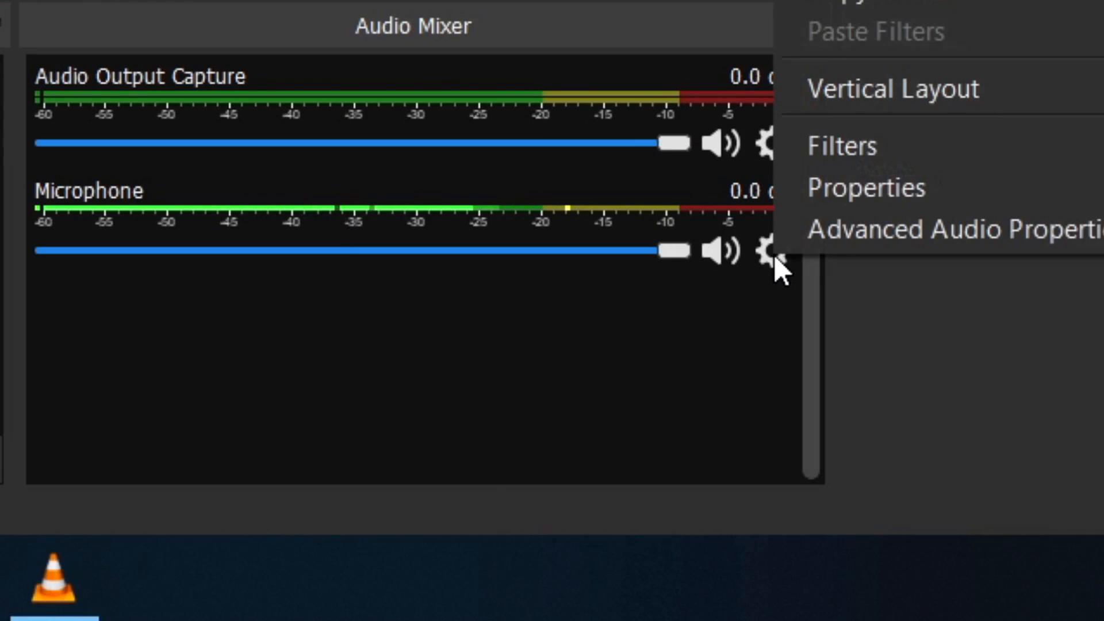
click(757, 297)
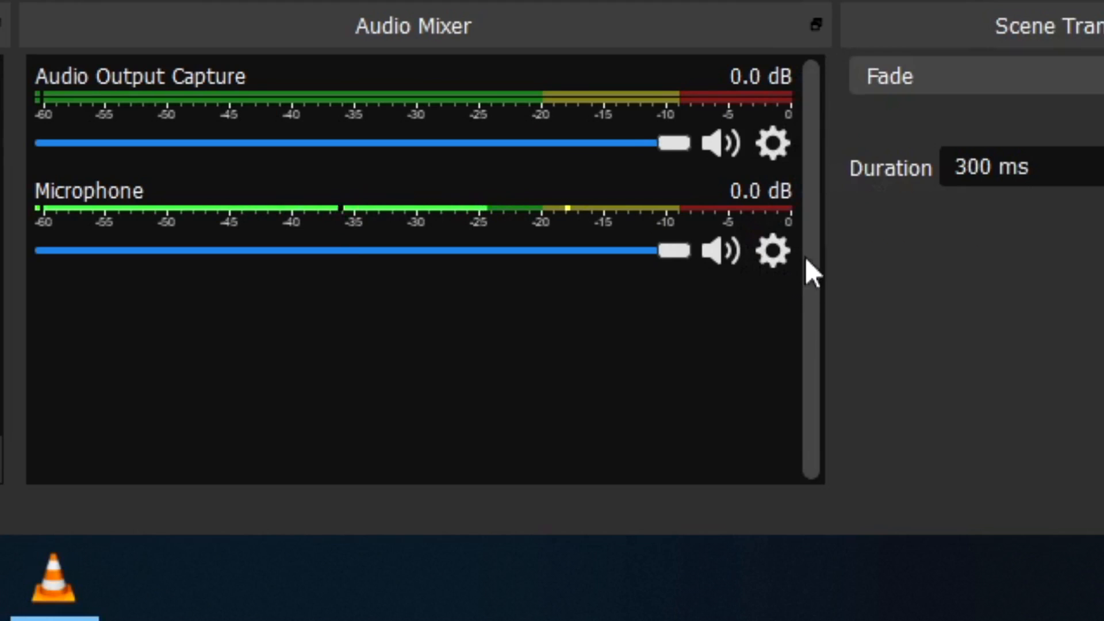
click(774, 240)
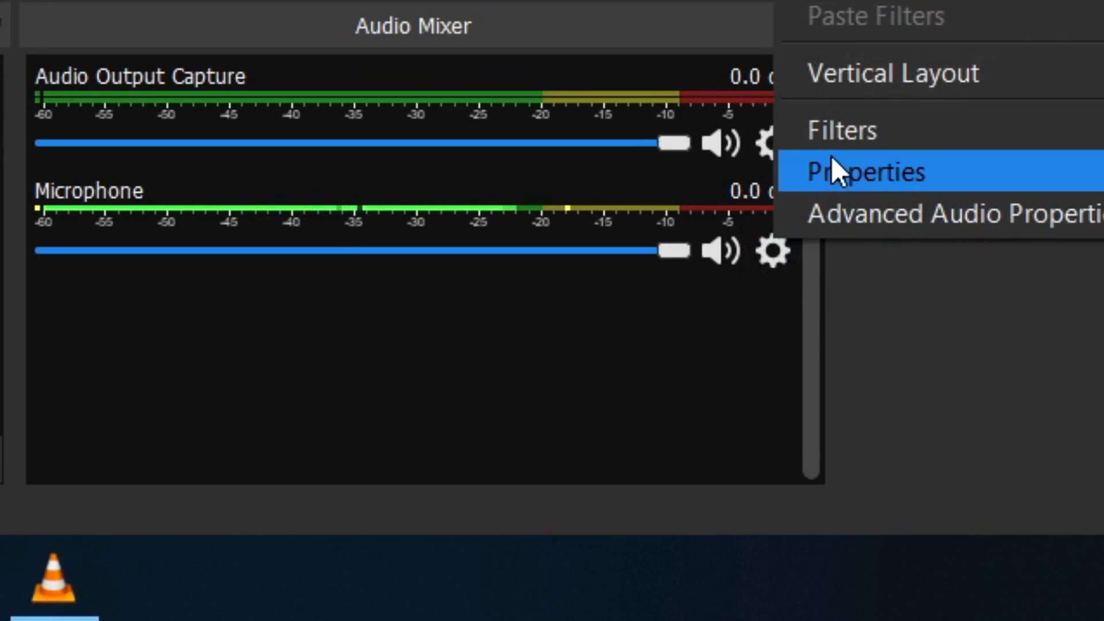
click(832, 140)
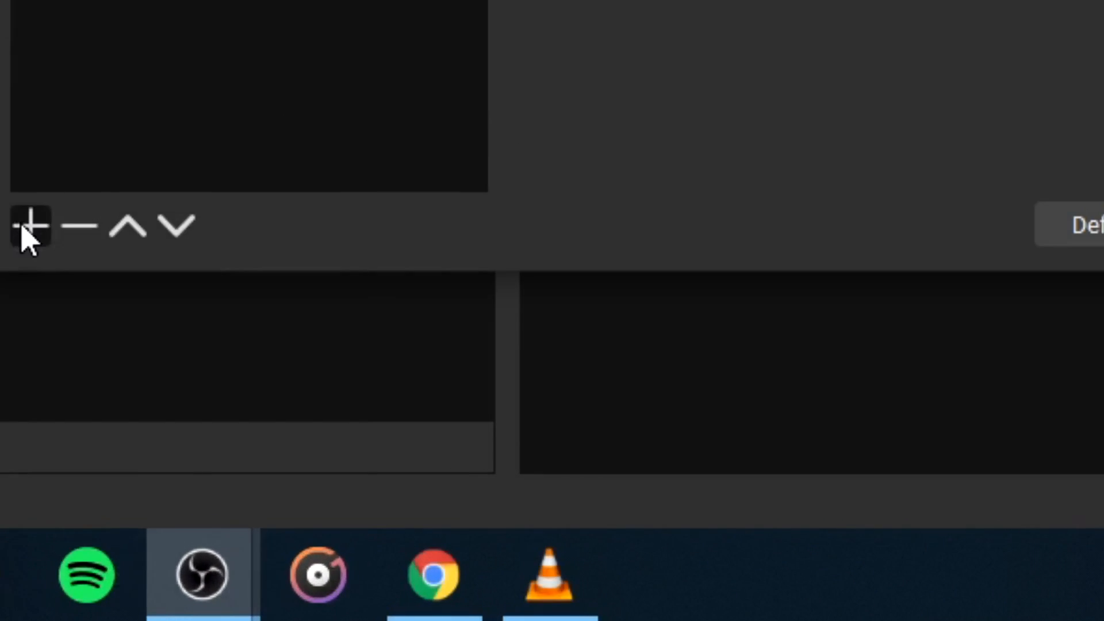
click(317, 498)
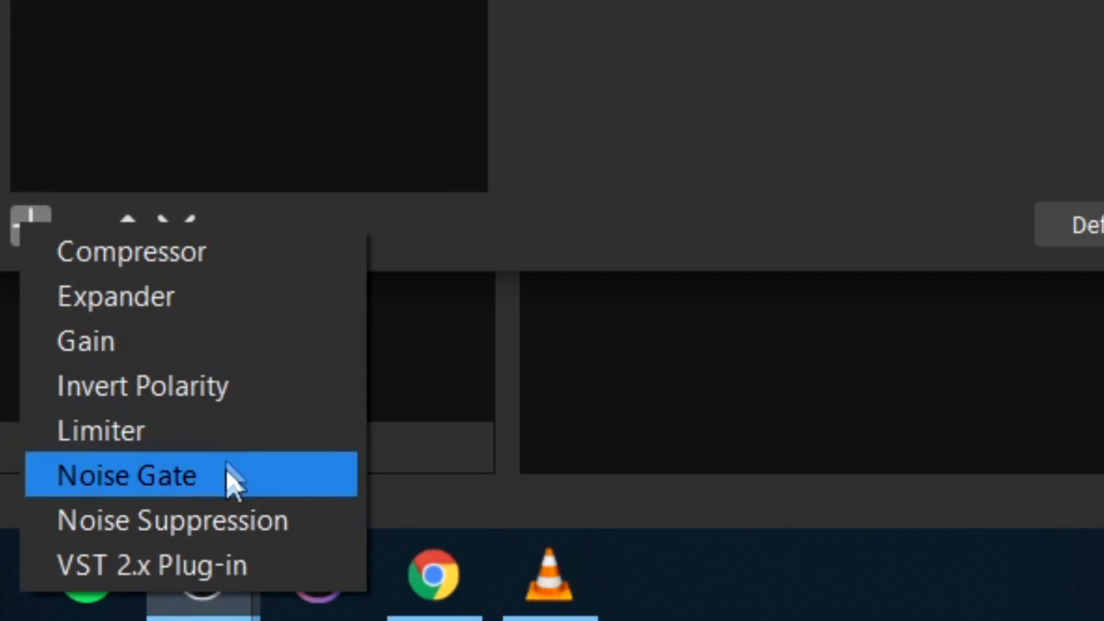
click(154, 540)
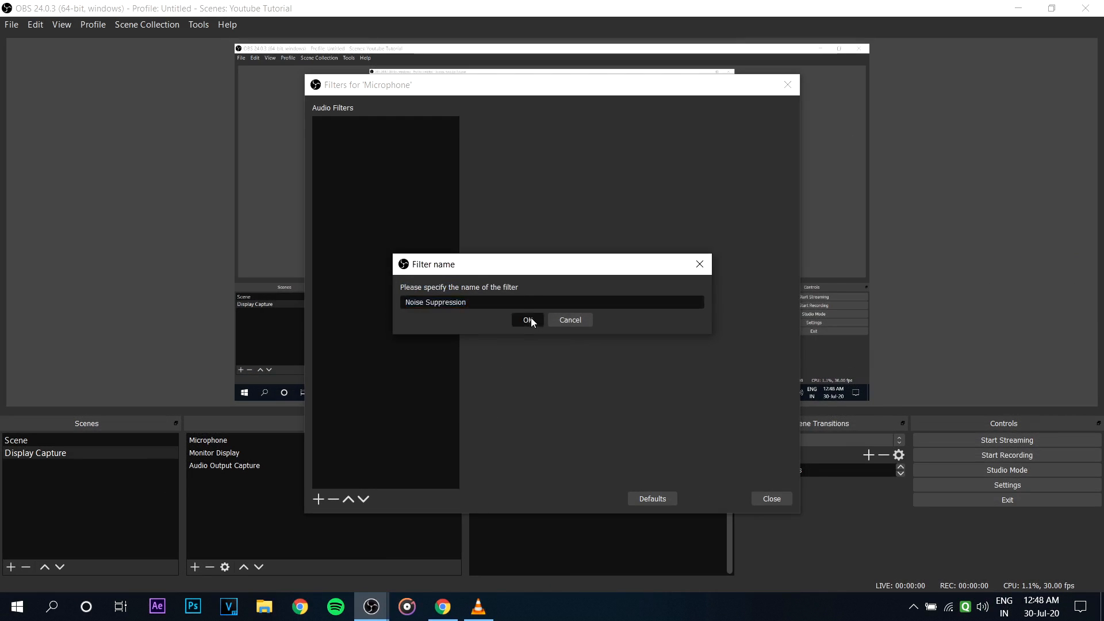
click(532, 322)
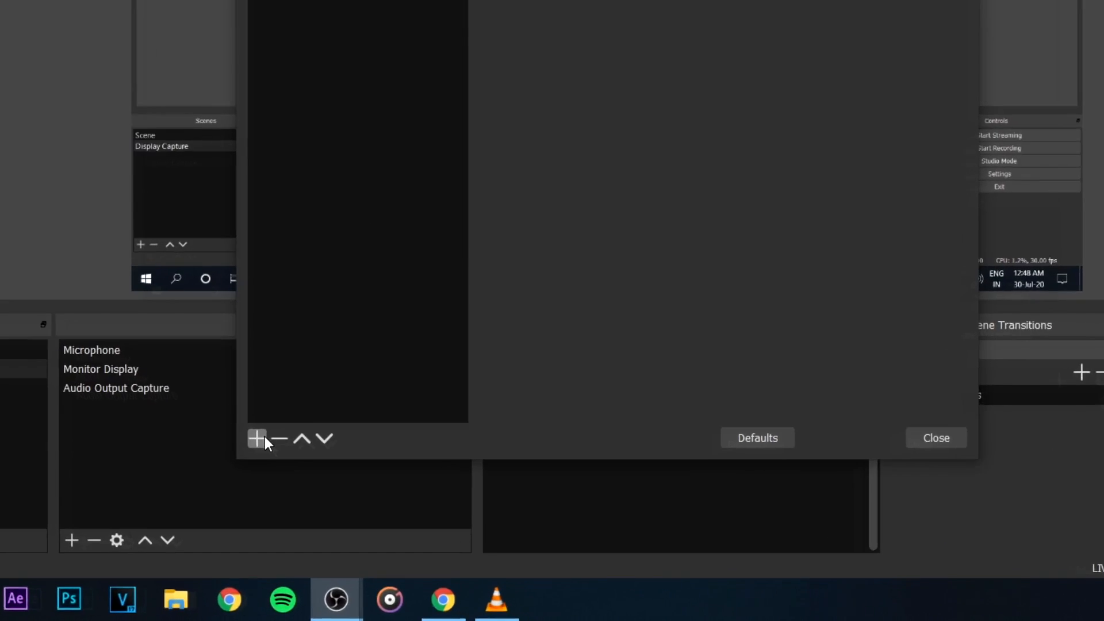
Step: Add a Gain filter to the microphone and set its gain to 2.40 dB
click(317, 499)
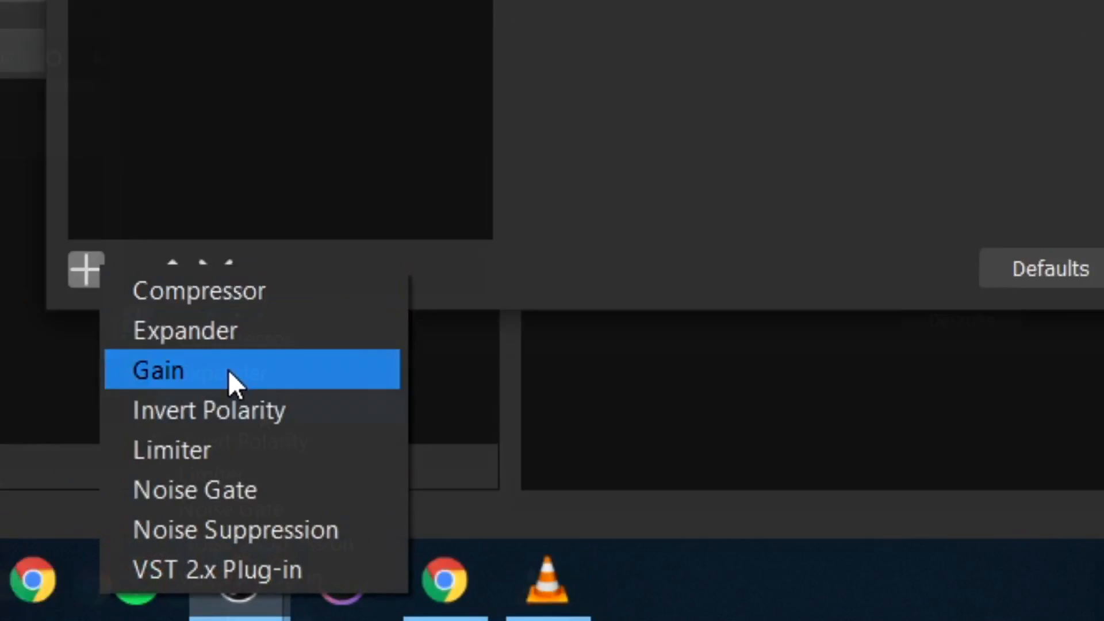
click(185, 332)
click(527, 320)
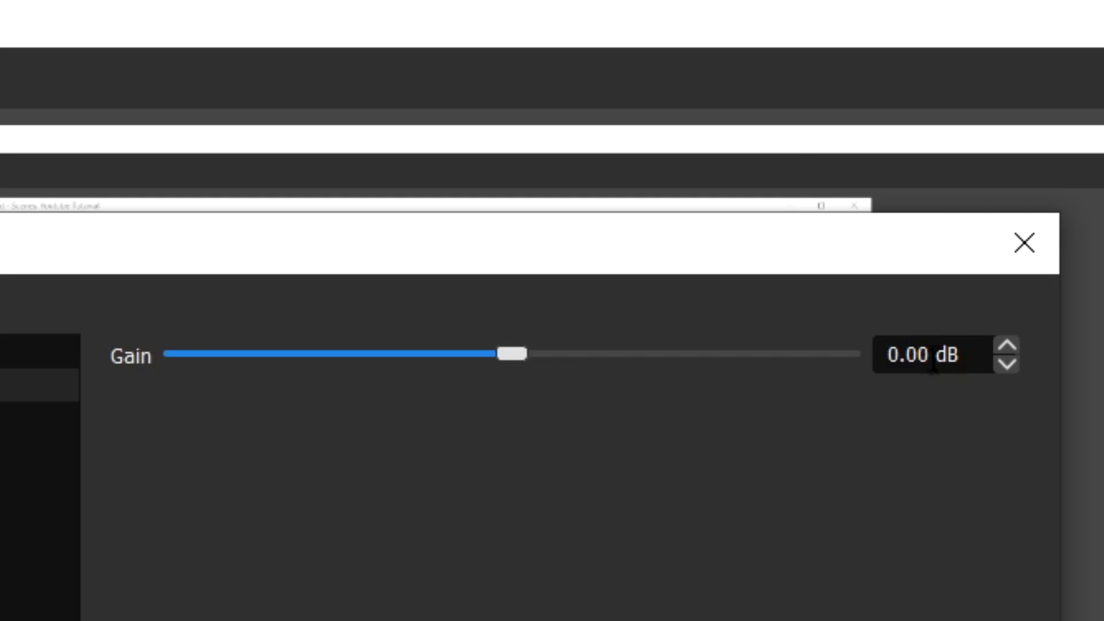
key(ctrl+a)
text(2)
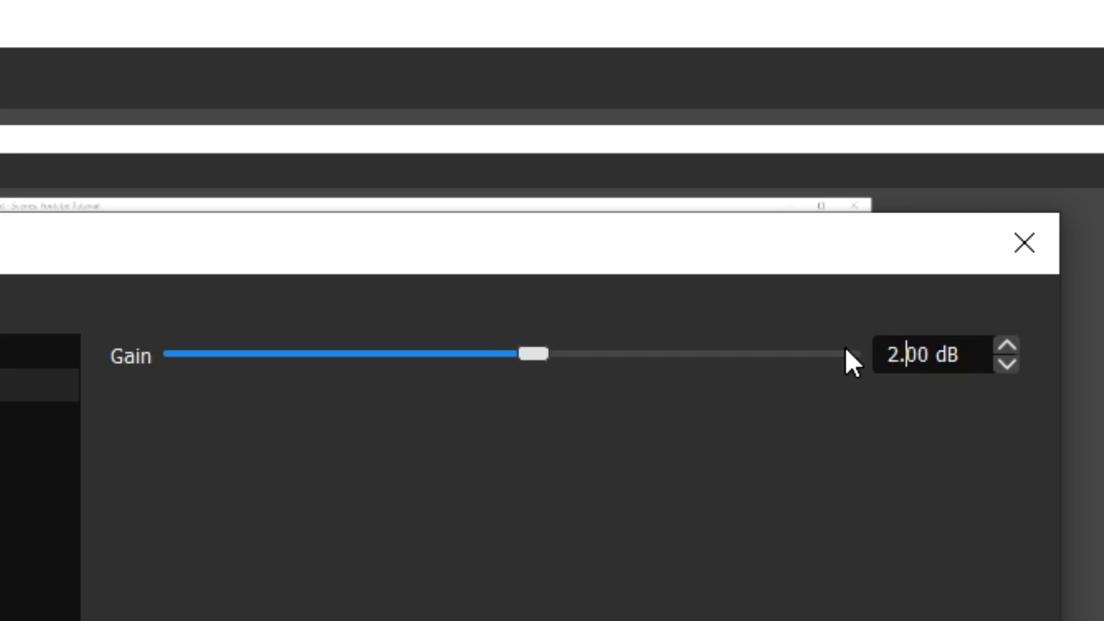
key(Right)
key(BackSpace)
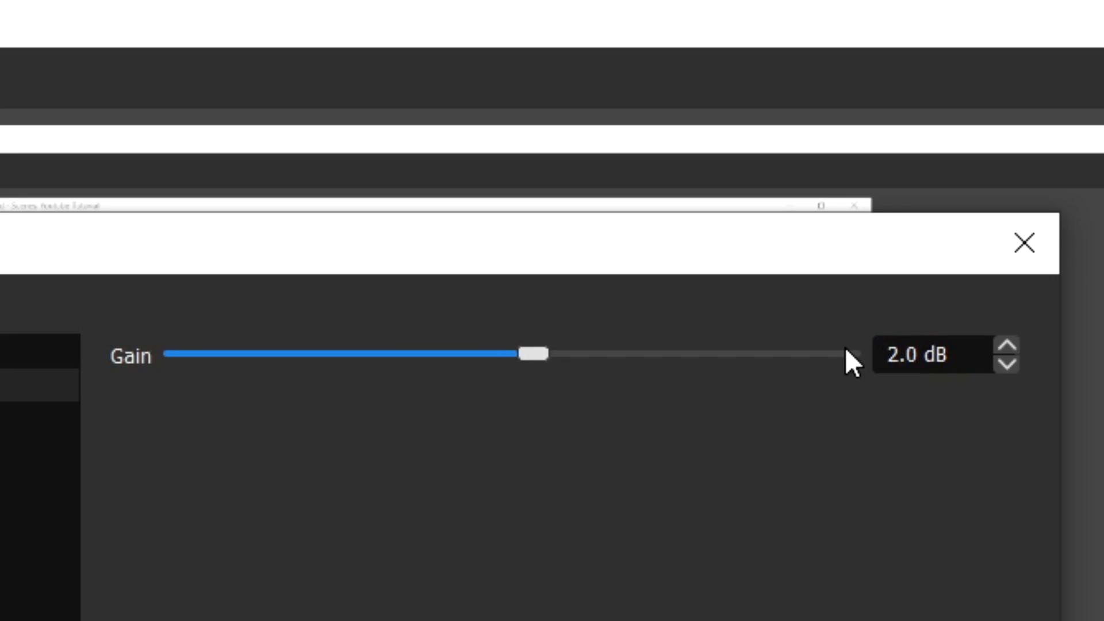
text(4)
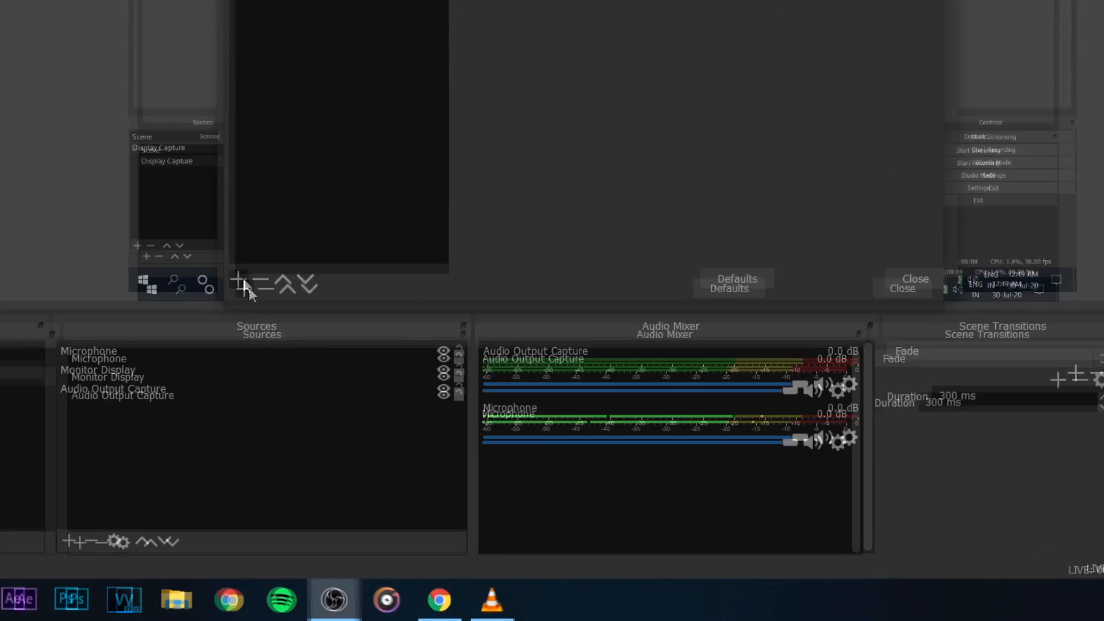
Step: Add a Noise Gate filter to the microphone with a close threshold of -20 dB and an open threshold of -60 dB
click(308, 391)
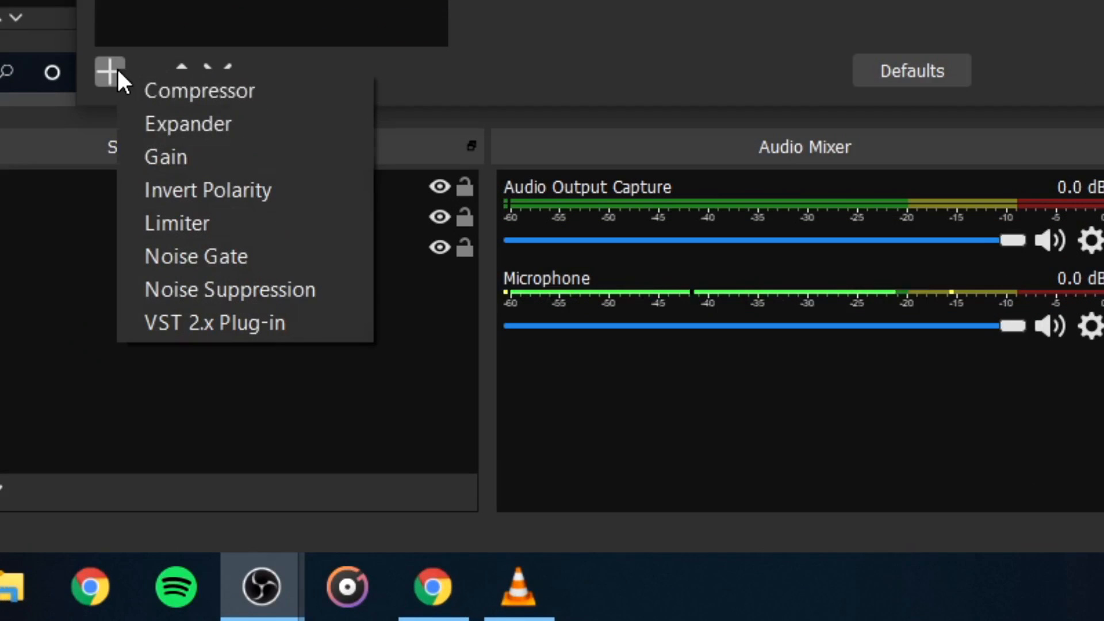
click(246, 259)
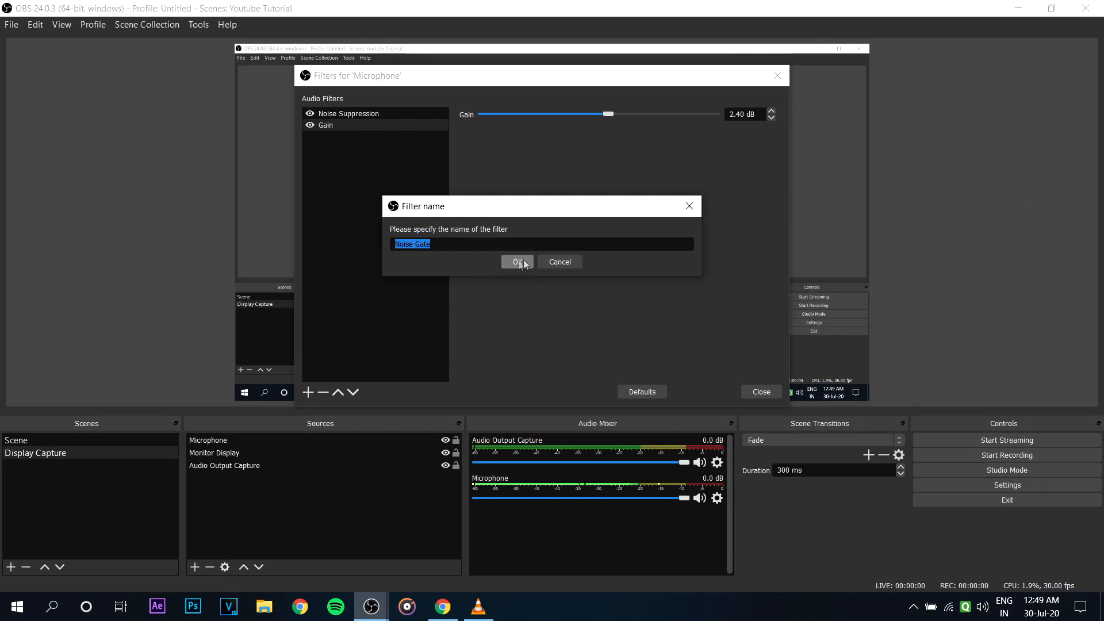
click(517, 261)
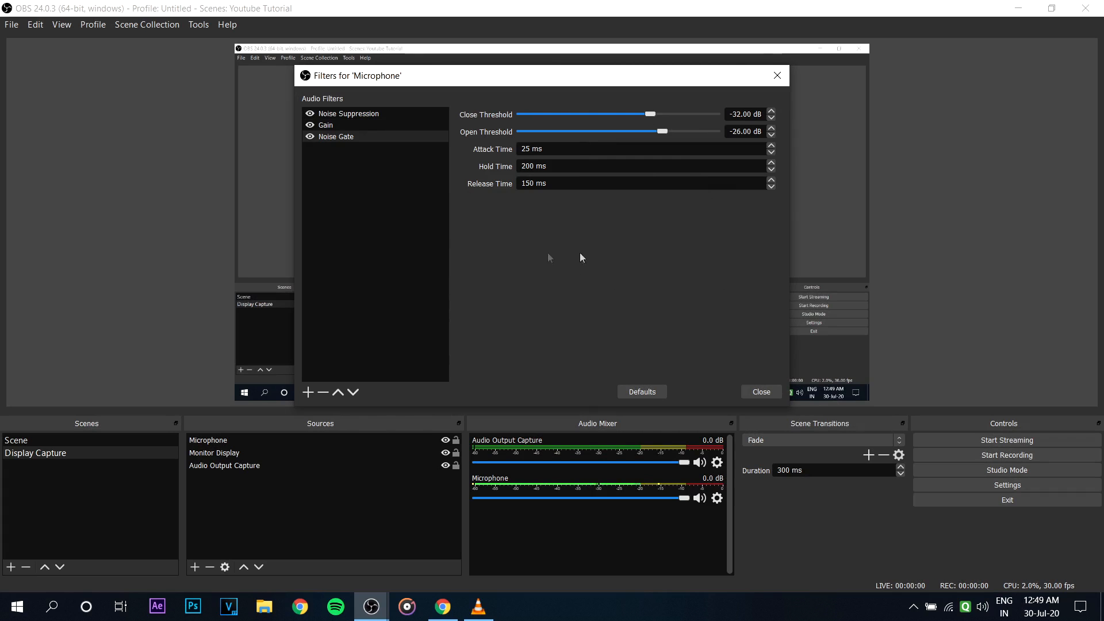
drag(649, 113, 717, 115)
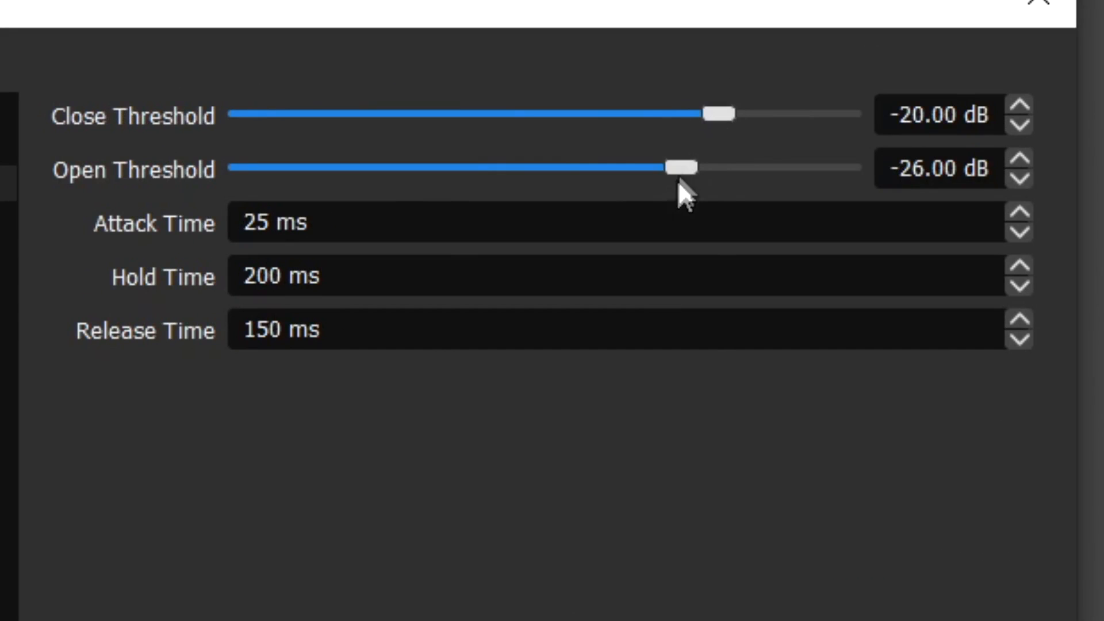
drag(681, 167, 468, 168)
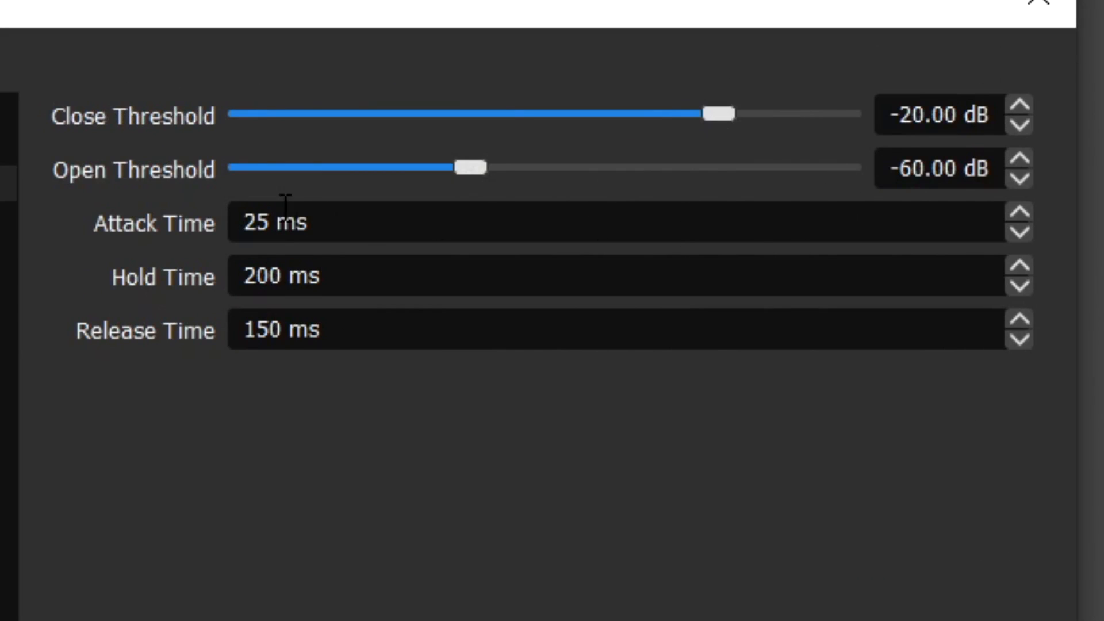
Step: Set the noise gate's attack time to 15 ms and release time to 100 ms, and close the microphone filters
click(257, 223)
key(BackSpace)
text(1)
click(259, 329)
key(Delete)
text(0)
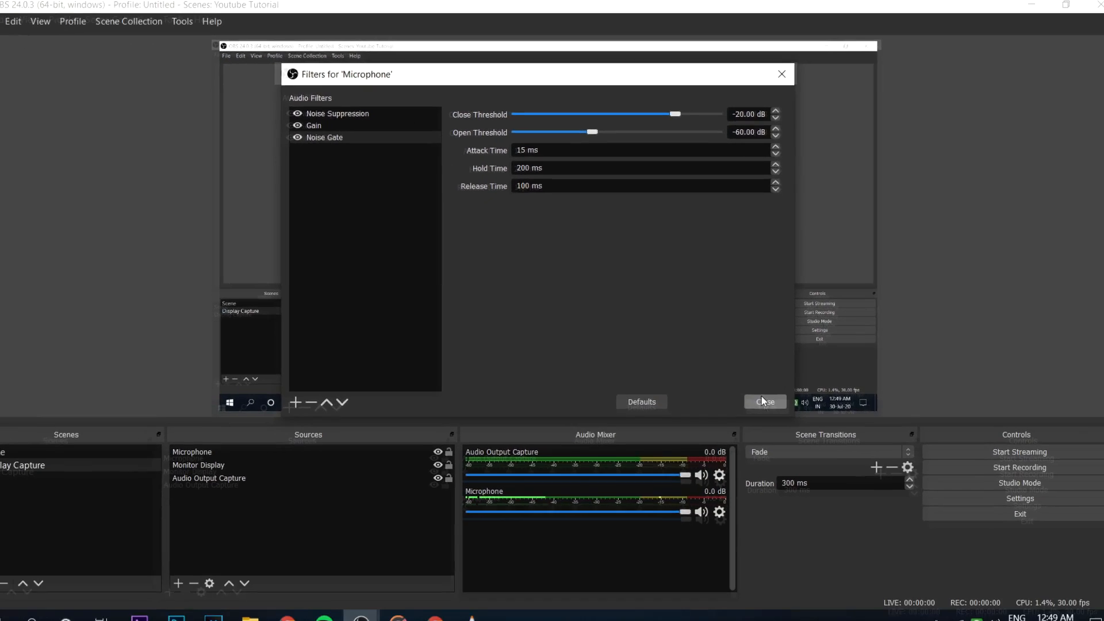
click(806, 508)
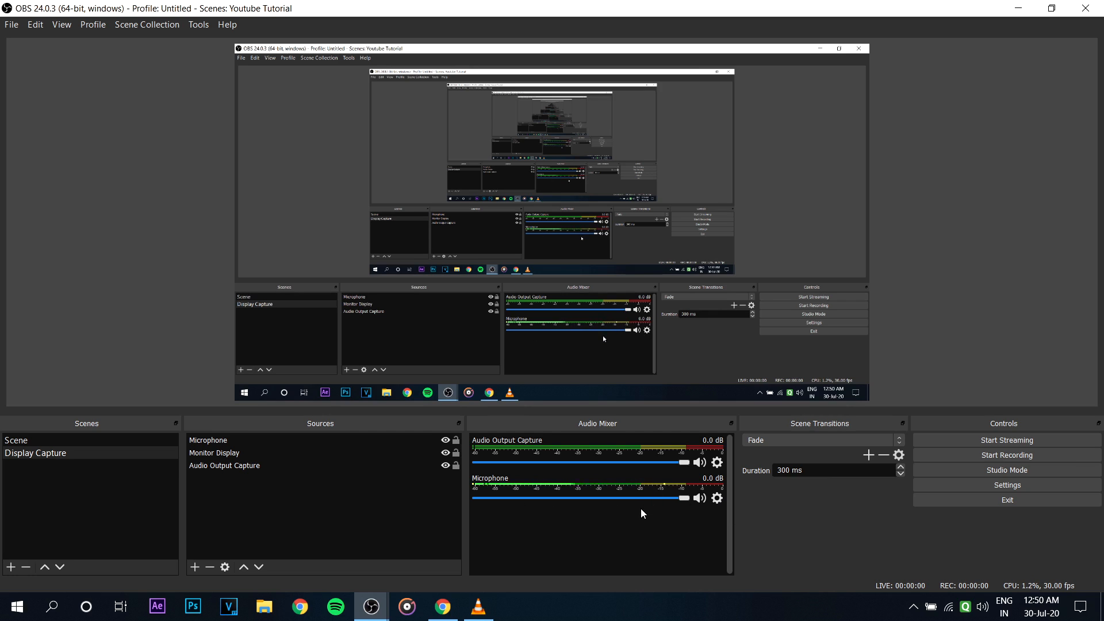
click(374, 516)
click(662, 541)
click(796, 441)
click(798, 452)
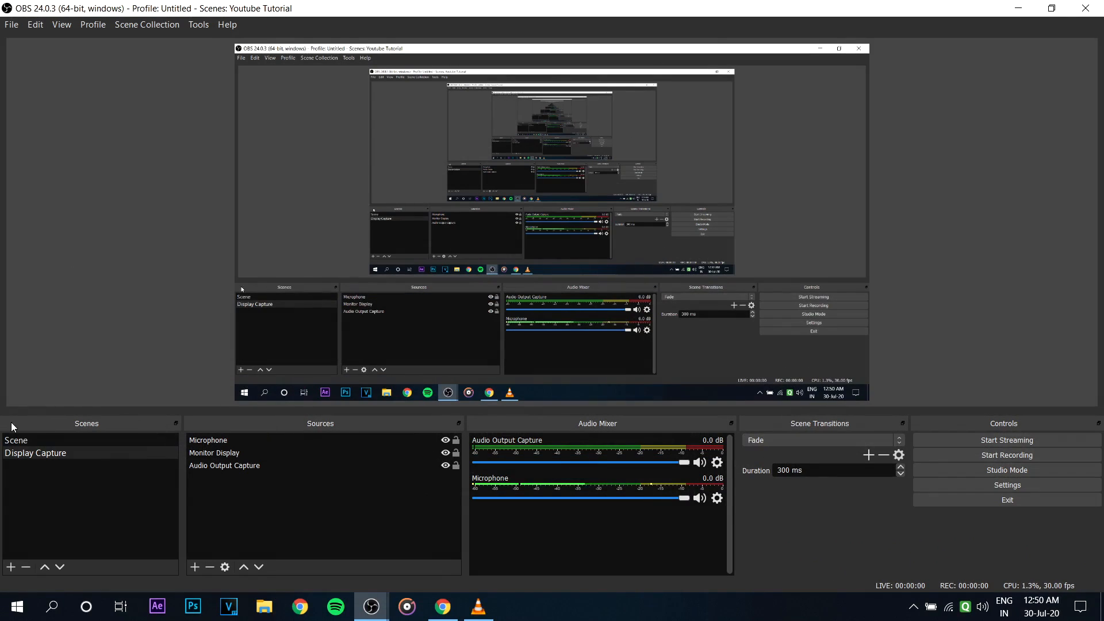
Step: Preview the Fade transition by switching to Scene and back to Display Capture
click(26, 441)
click(32, 440)
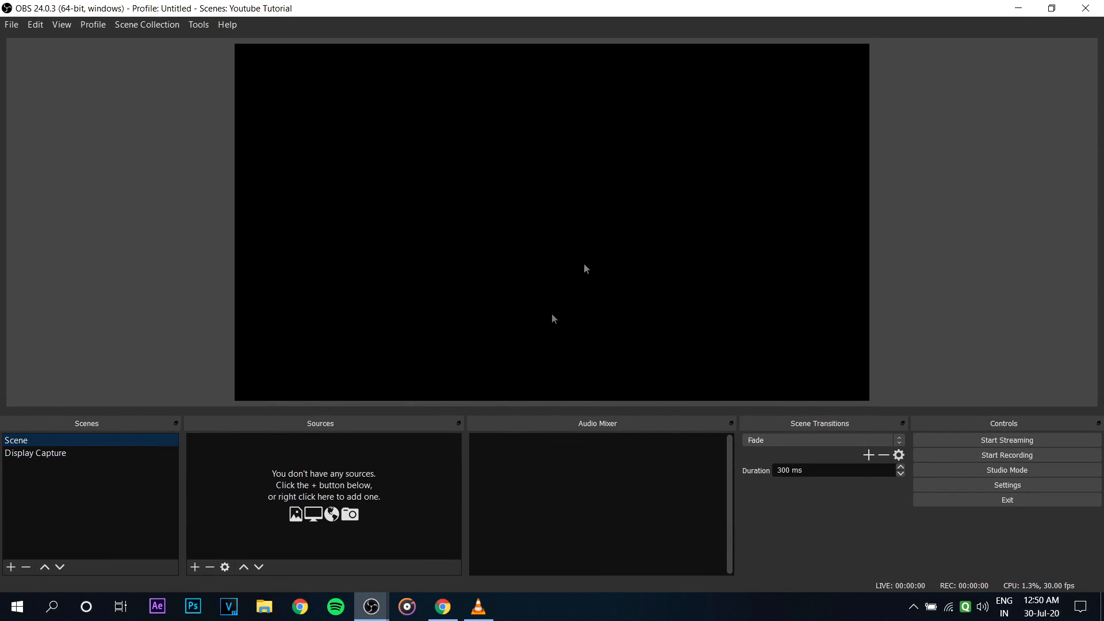
click(57, 454)
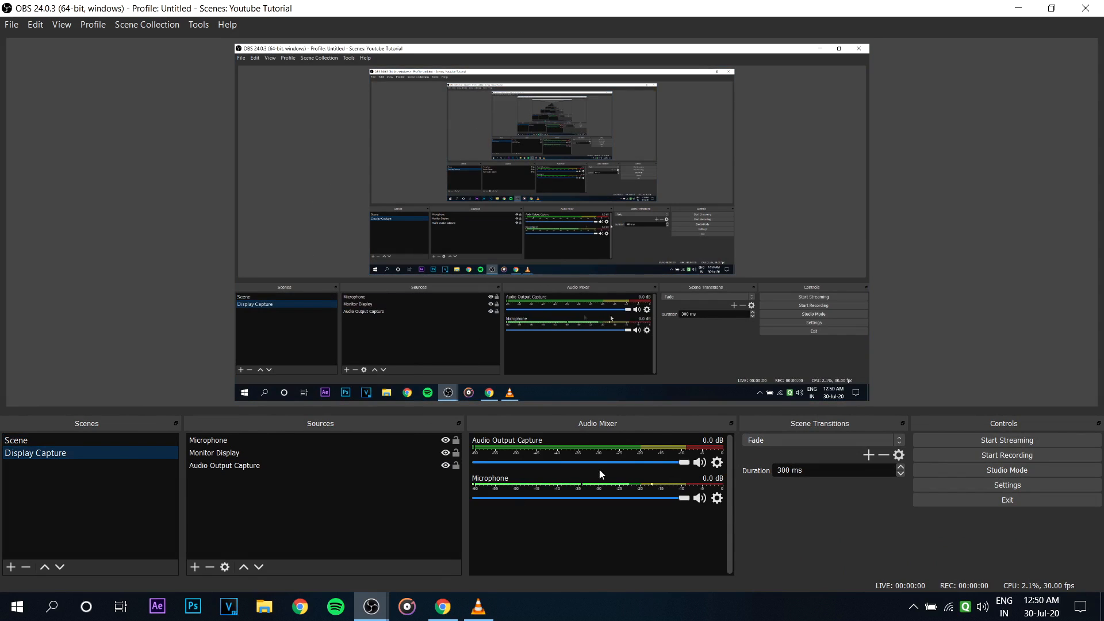
Step: Set the scene transition to Cut and test it by switching to Scene and back to Display Capture
click(865, 439)
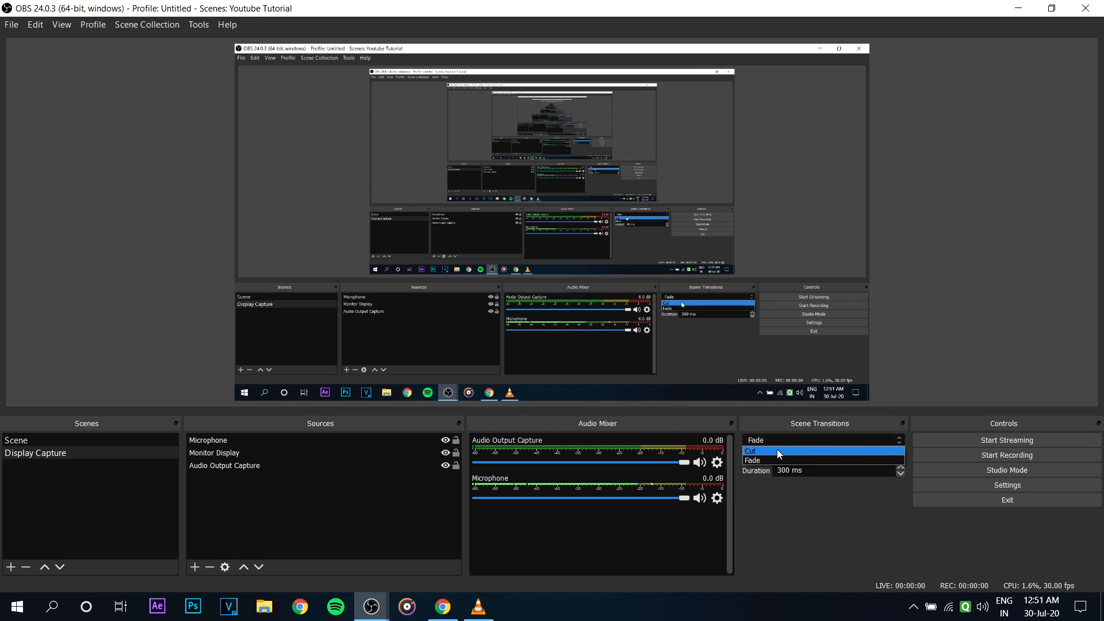
click(777, 450)
click(36, 439)
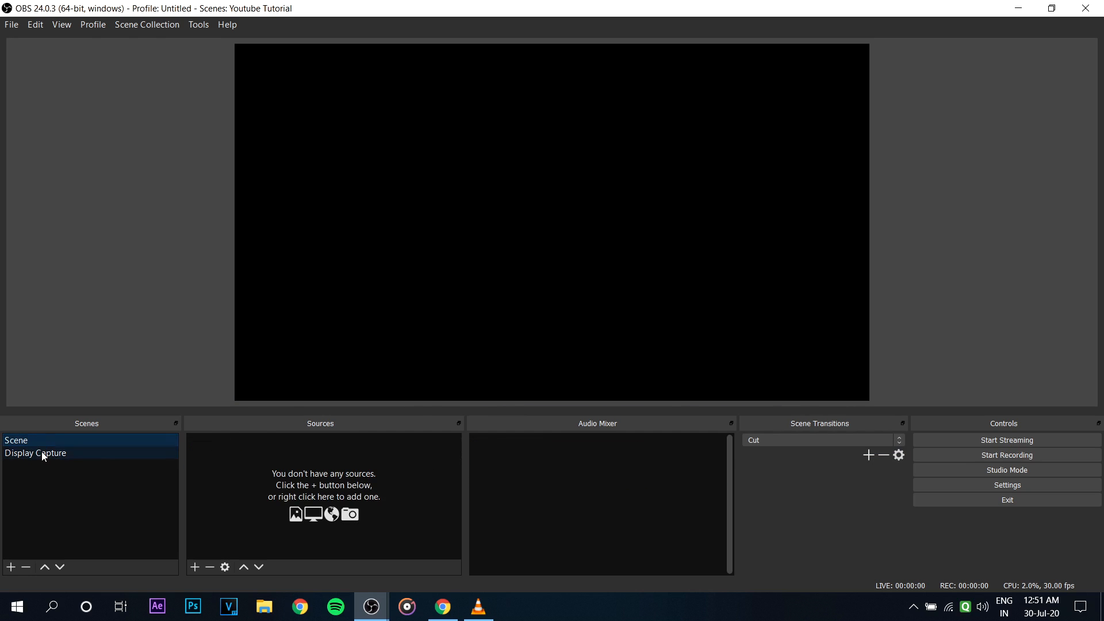
click(42, 452)
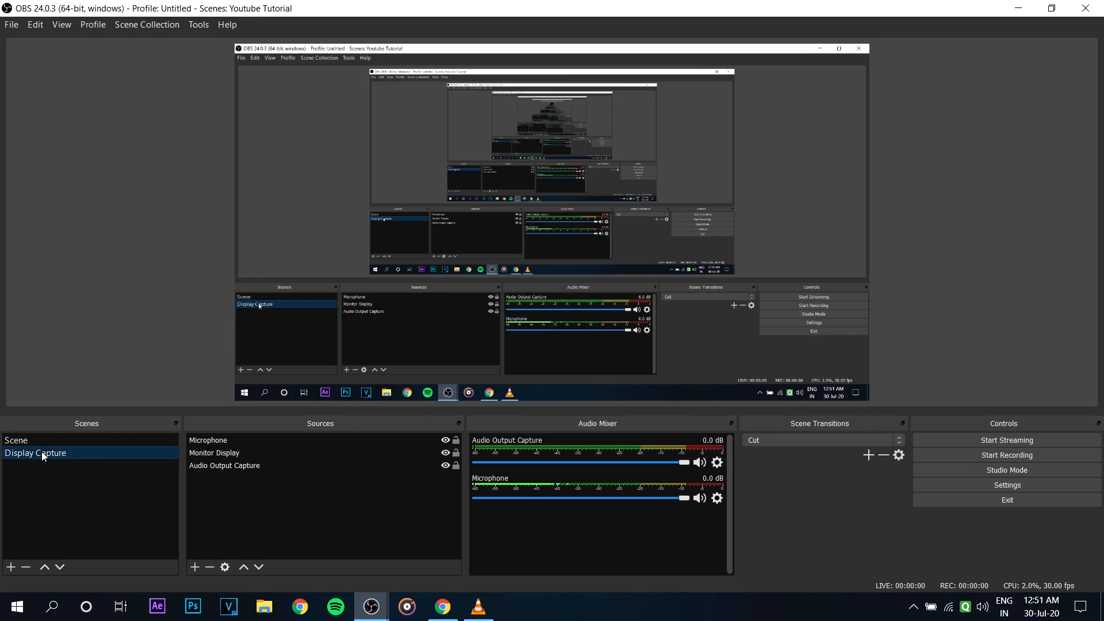
Step: Set the scene transition back to Fade and look through the transition types available to add
click(785, 442)
click(782, 454)
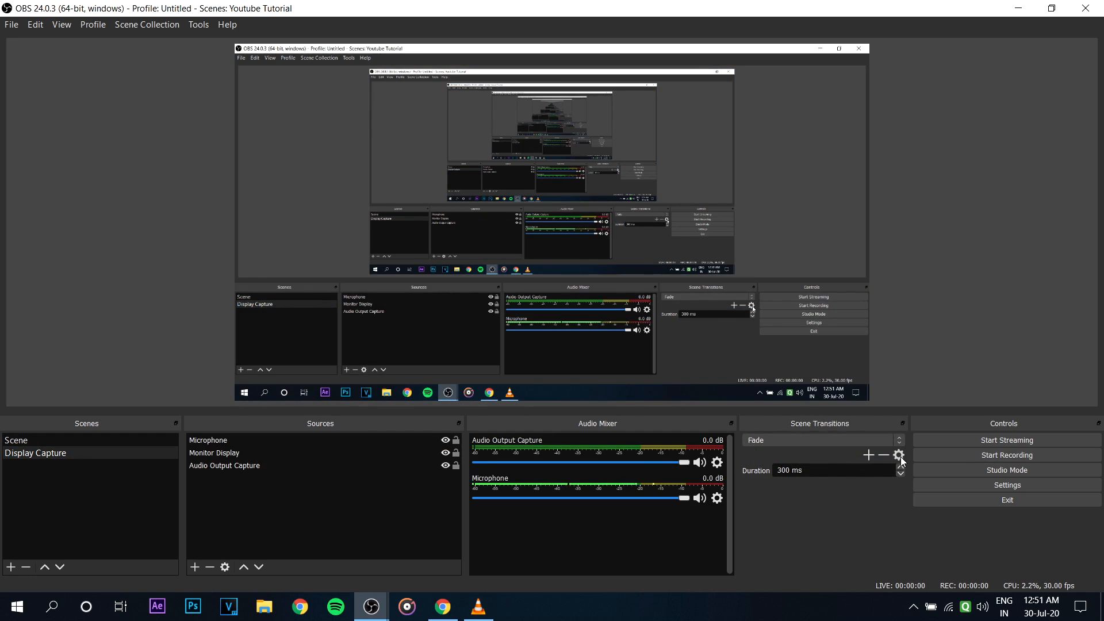
click(868, 454)
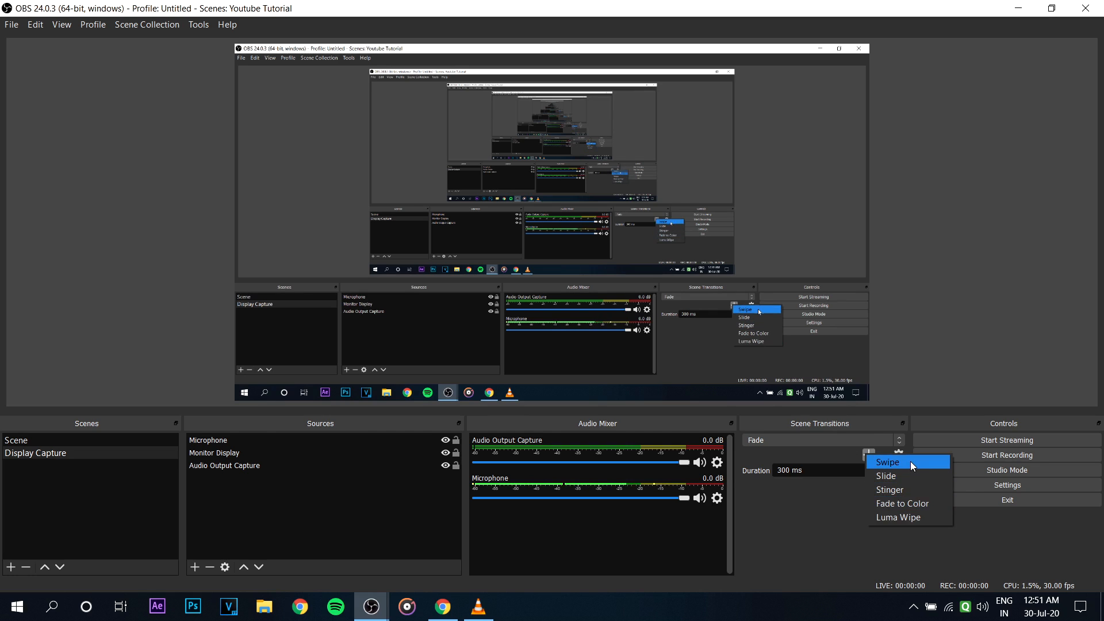
click(860, 505)
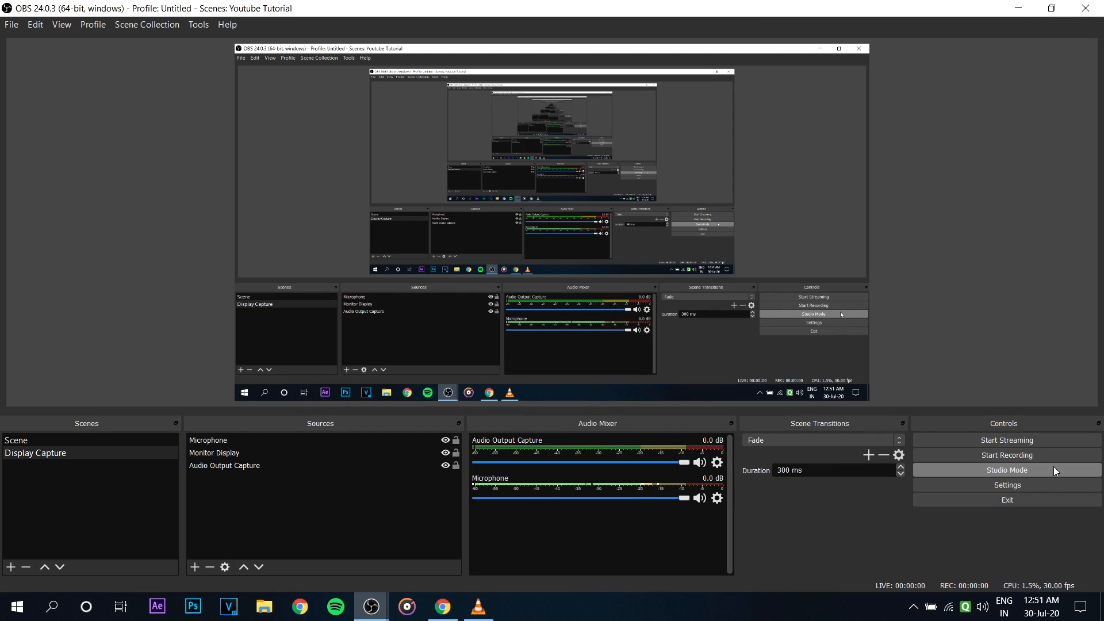
Step: Enable Studio Mode, load Scene into the preview and transition it to the program output
click(933, 472)
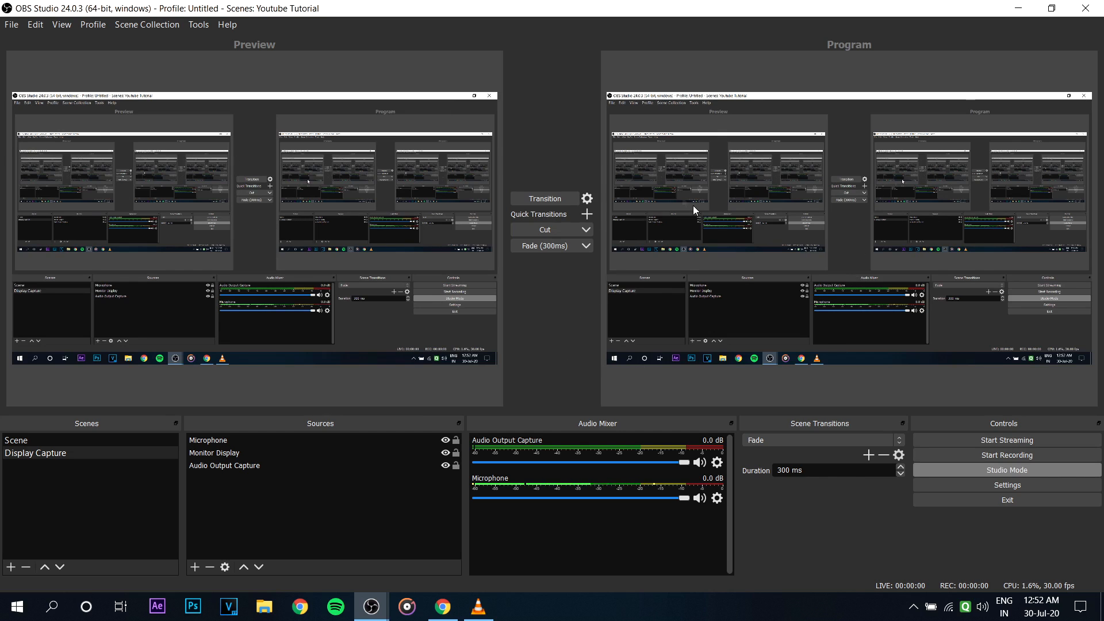
click(23, 440)
click(23, 441)
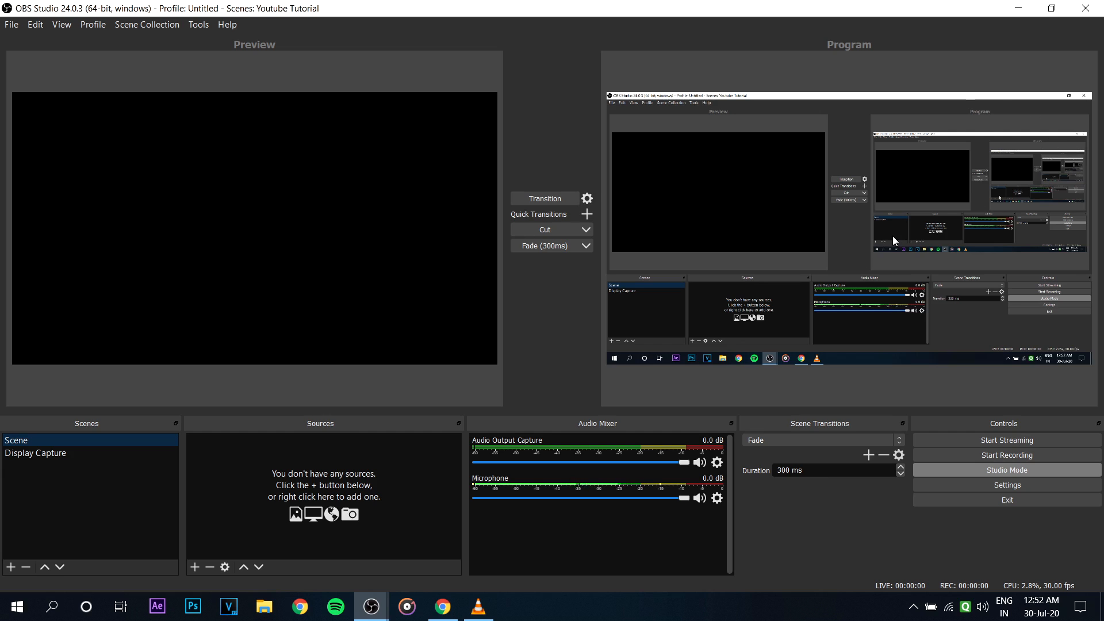
click(550, 199)
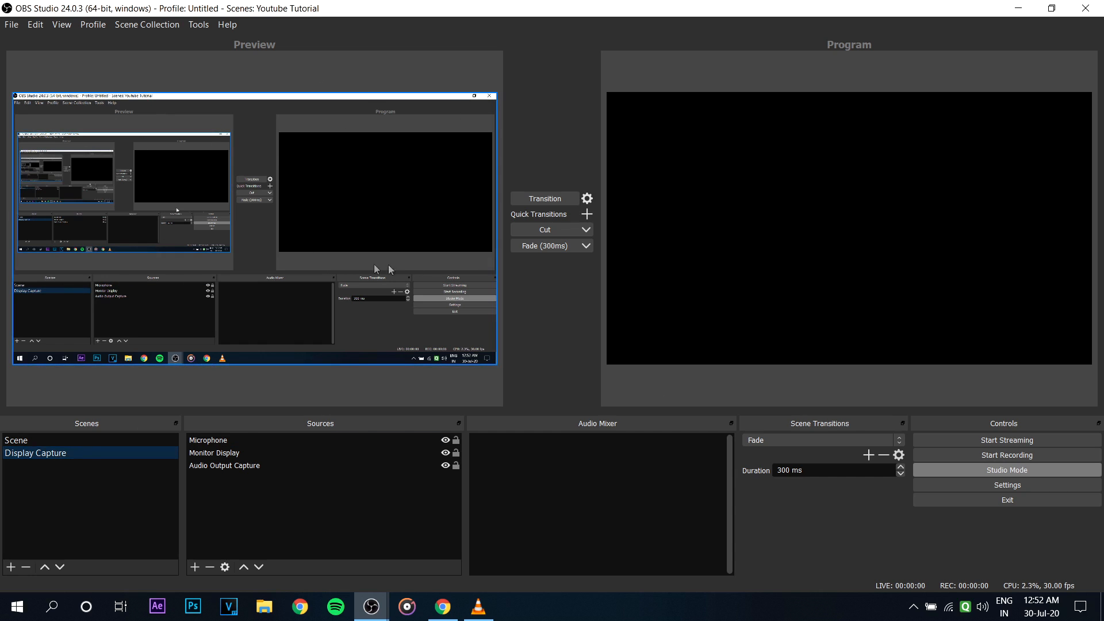
Step: Send Display Capture to the program output with the Cut quick transition and turn off Studio Mode
click(548, 230)
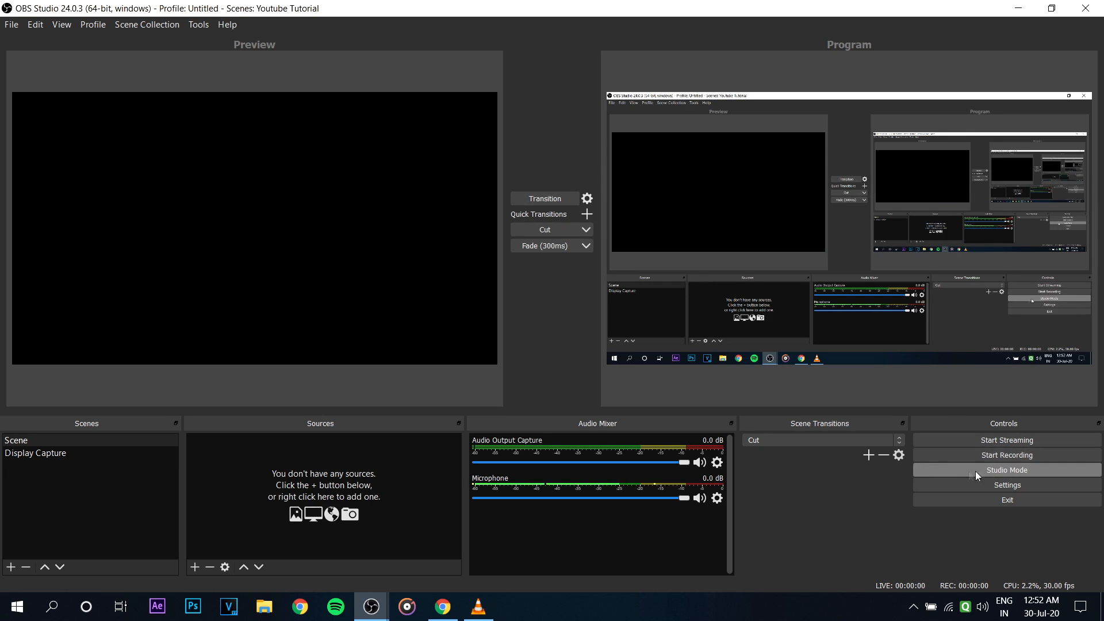
click(998, 471)
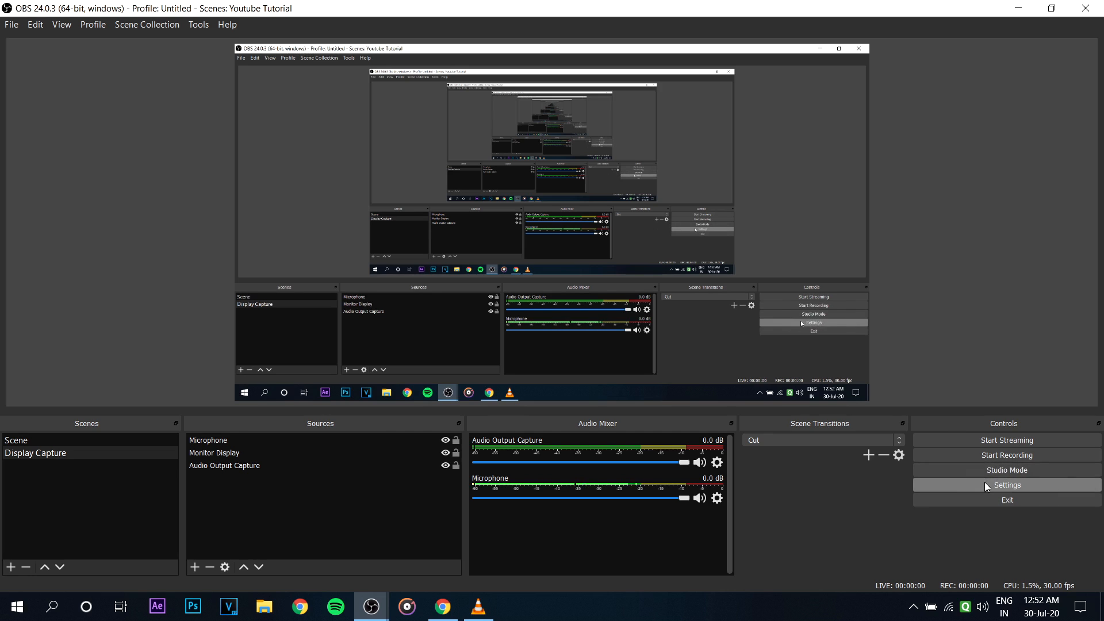
Step: Open the settings and review the full list of General options
click(1016, 485)
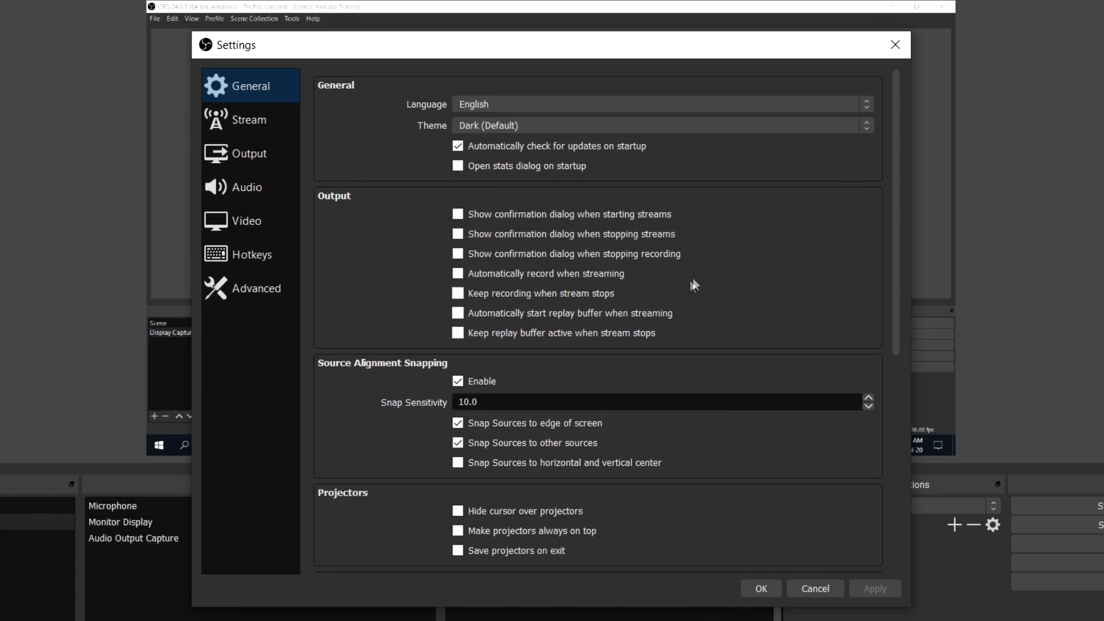
scroll(695, 296, down, 5)
scroll(694, 296, up, 10)
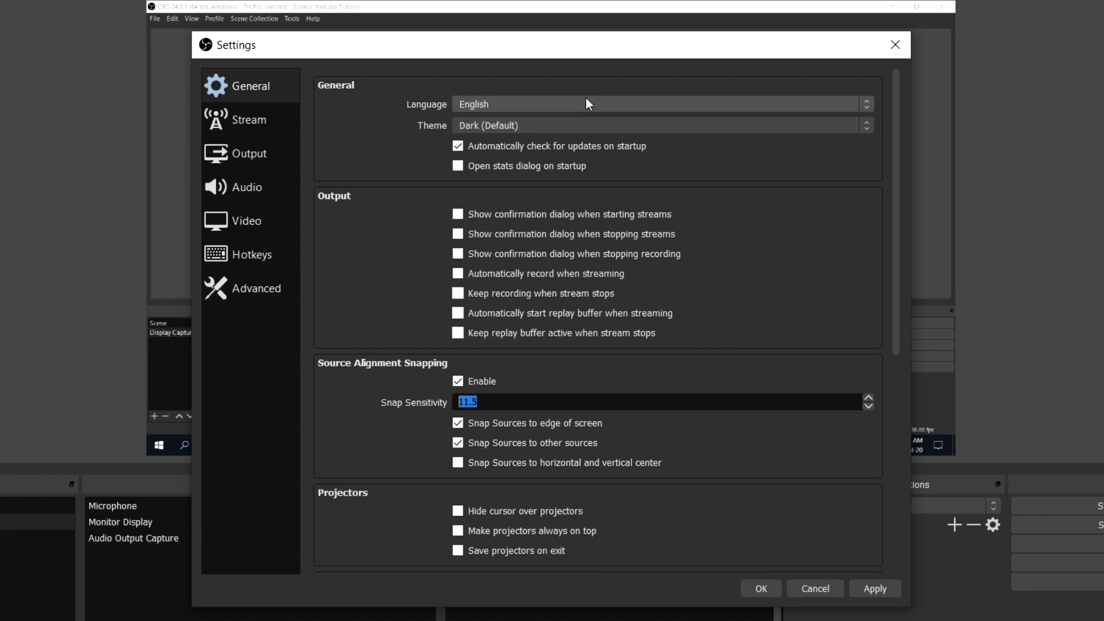
Step: Go through the General settings again, from the startup and output options down to the Multiview section
scroll(363, 194, down, 6)
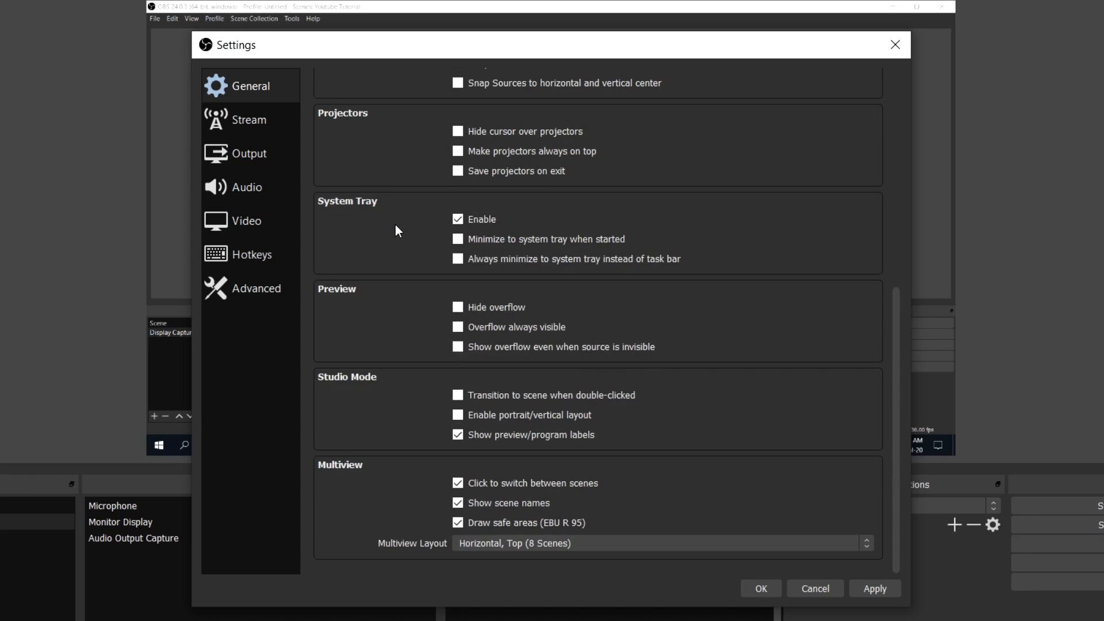
scroll(417, 238, up, 6)
click(390, 290)
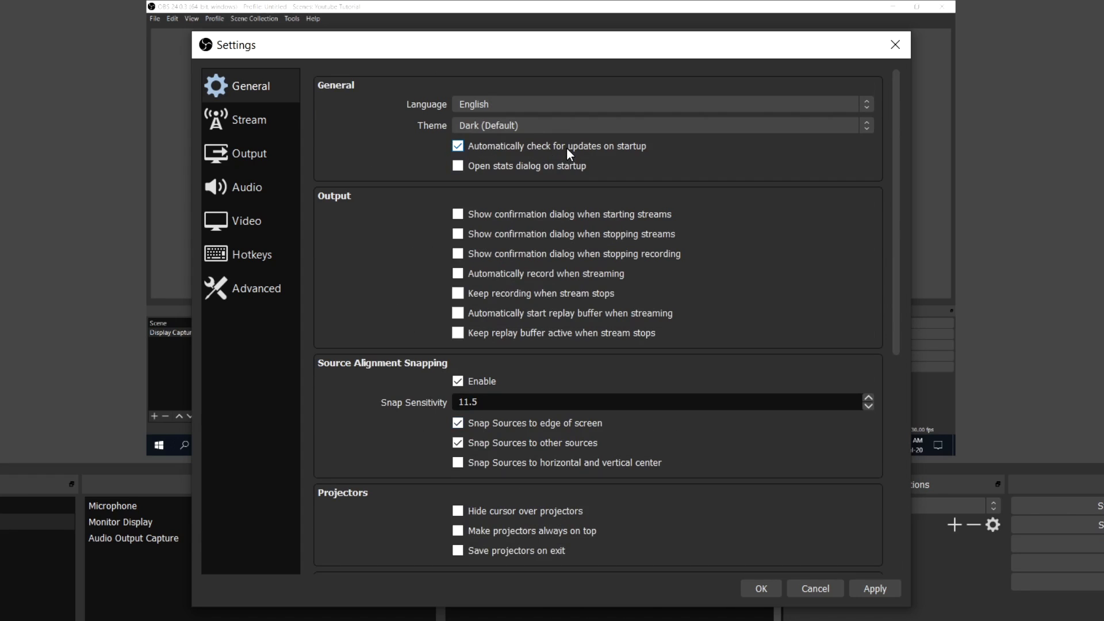
scroll(649, 405, down, 3)
scroll(650, 404, down, 3)
scroll(652, 405, up, 3)
click(800, 513)
Step: Open the Stream settings and look through the available streaming services
click(253, 116)
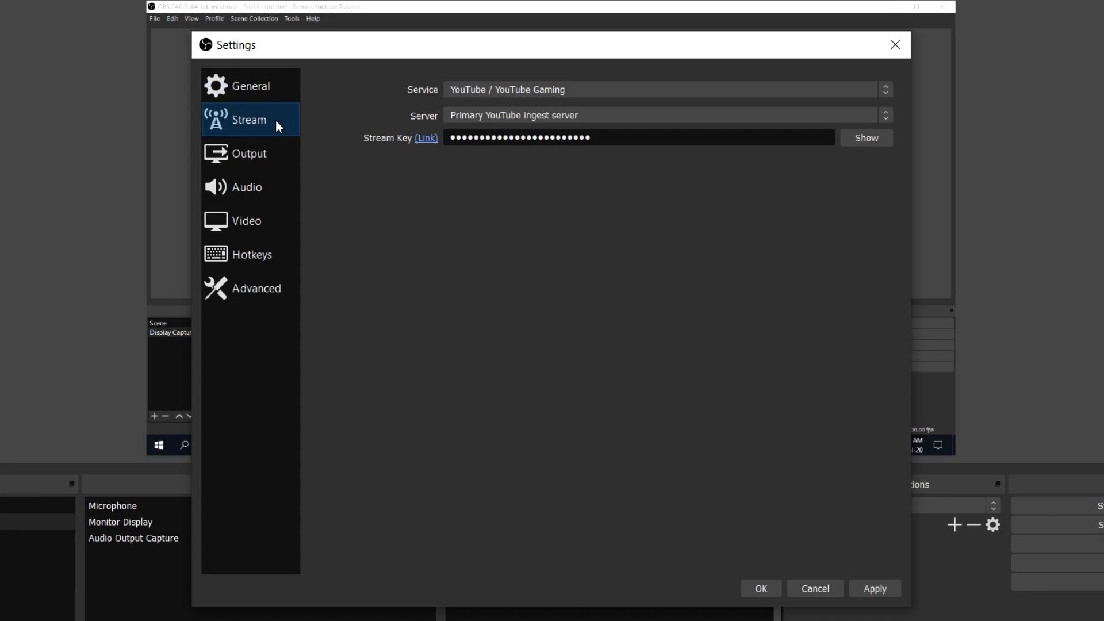
click(480, 90)
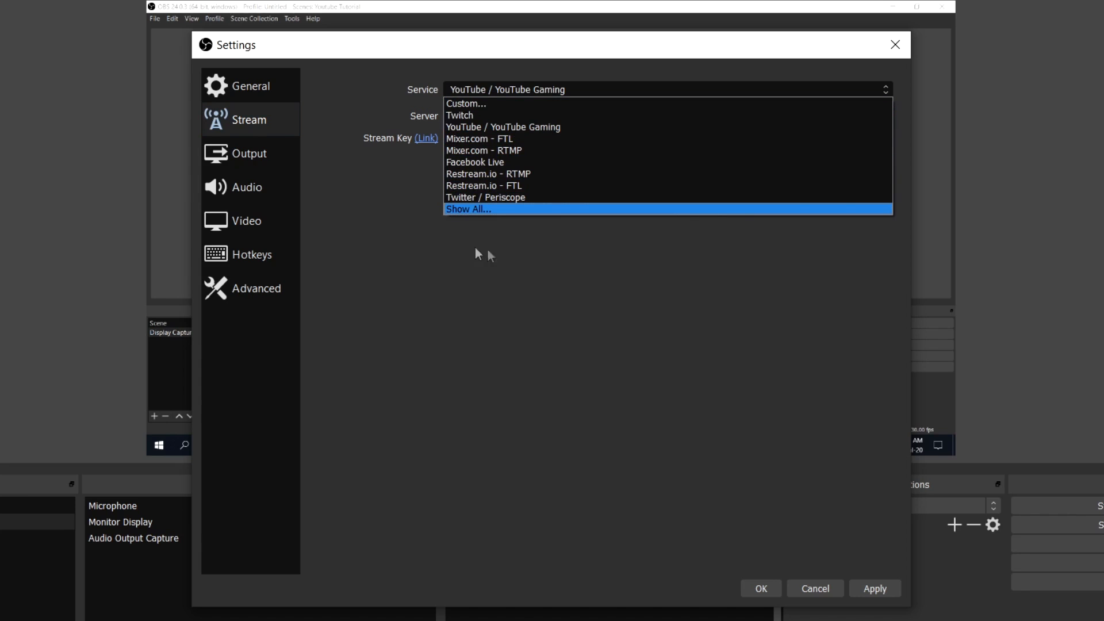
click(395, 252)
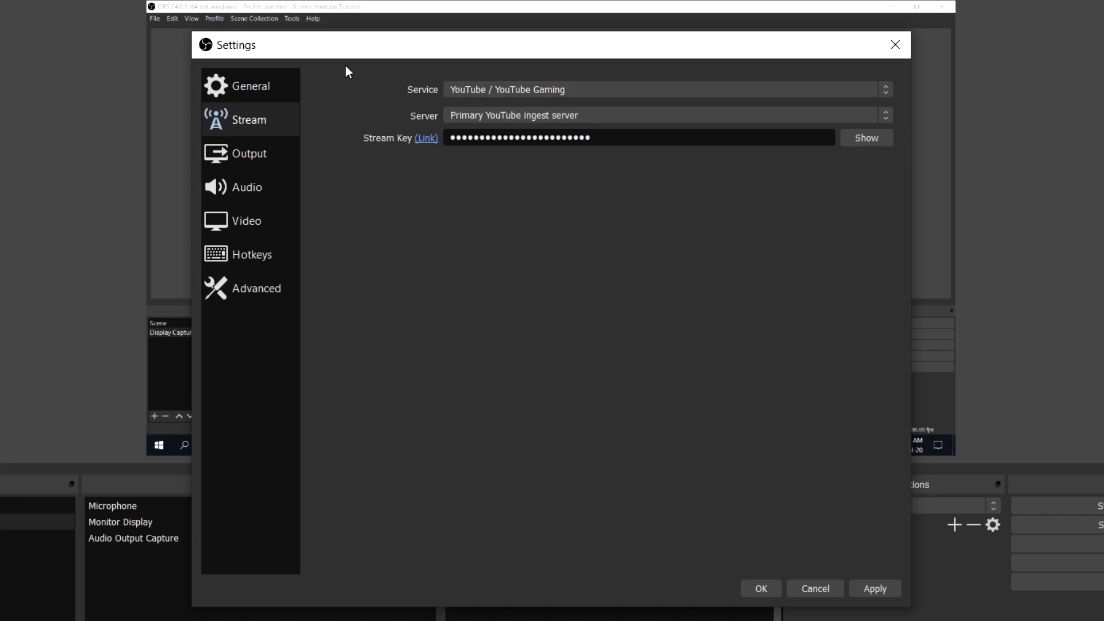
click(583, 91)
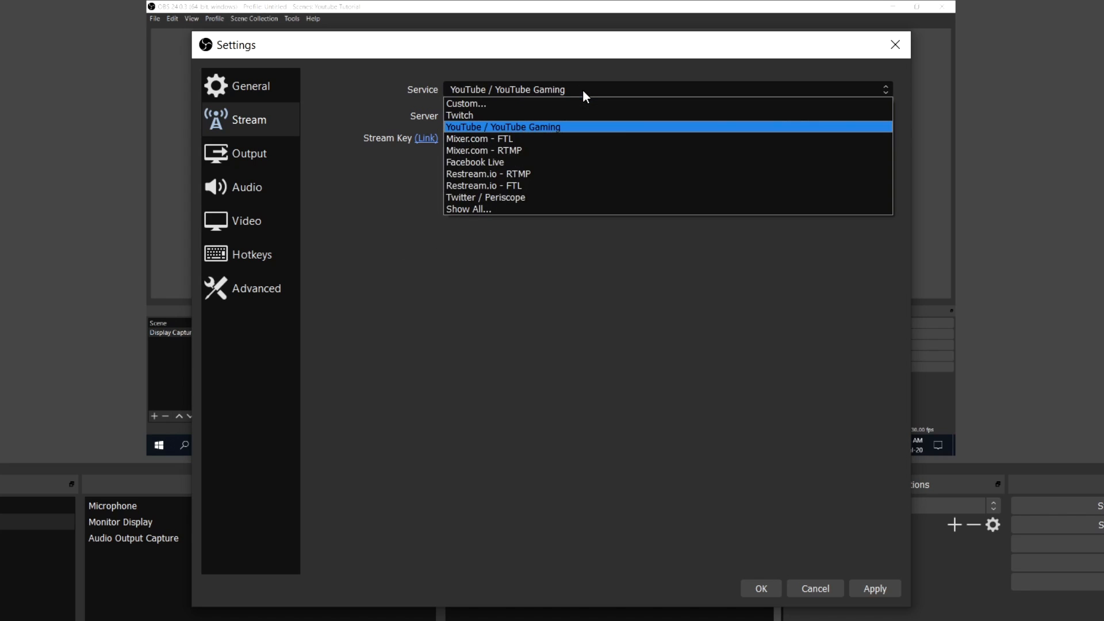
click(470, 92)
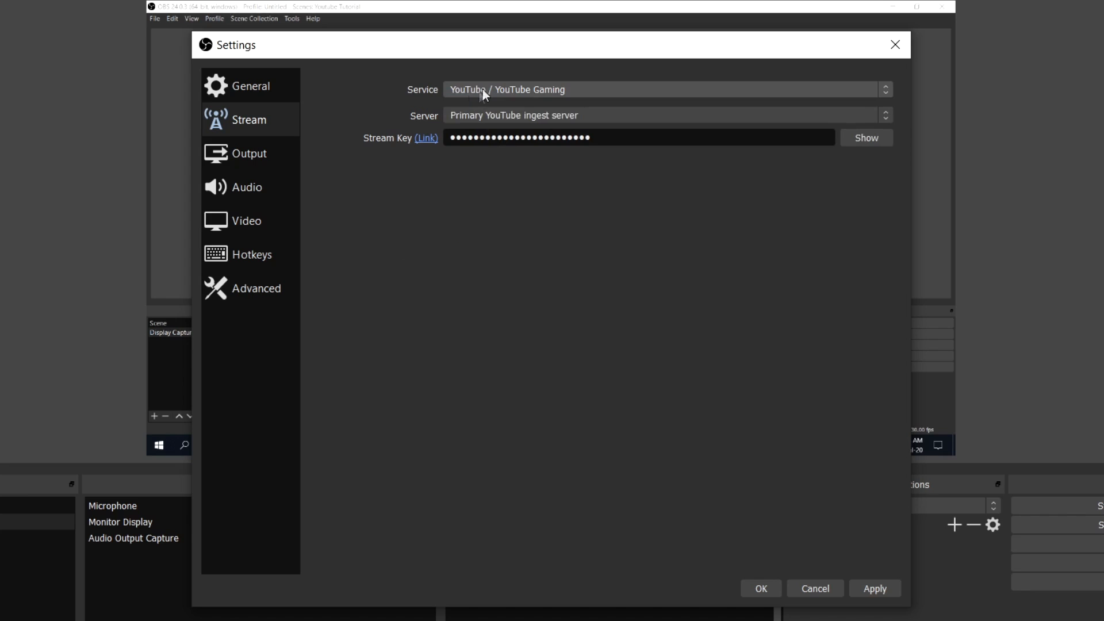
Step: Switch the streaming service to Custom to see its server fields, and set it back to YouTube / YouTube Gaming
click(477, 92)
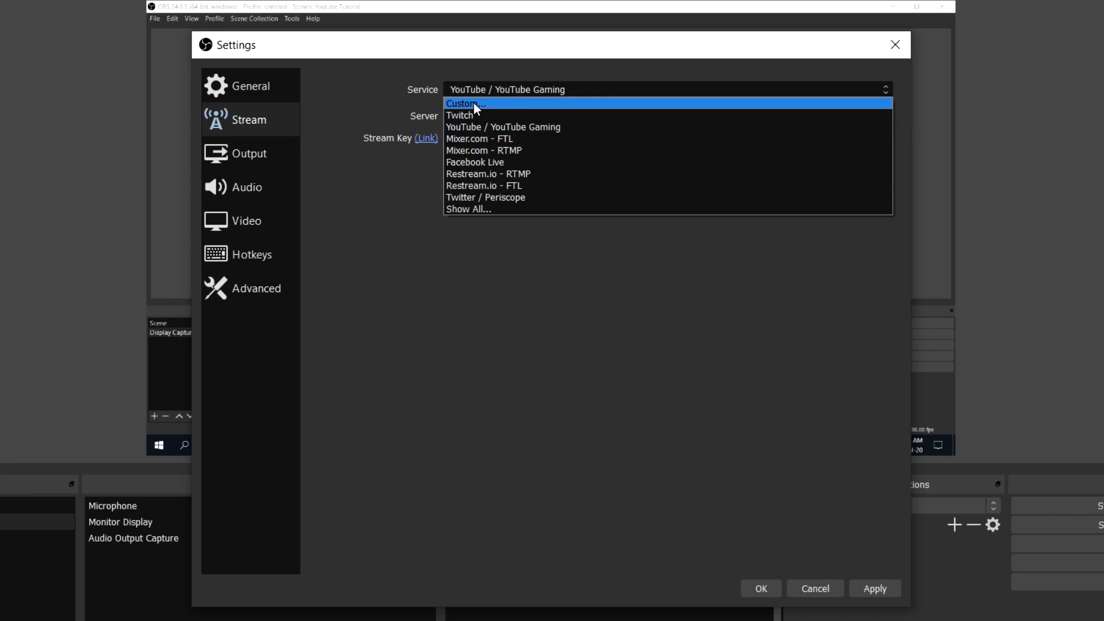
click(513, 104)
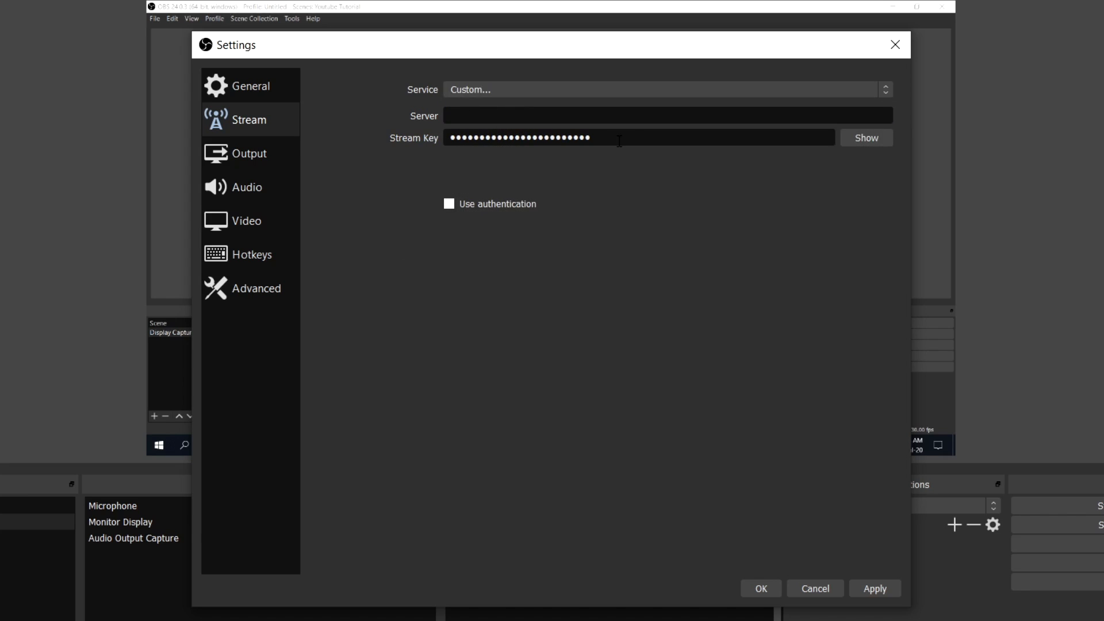
click(609, 92)
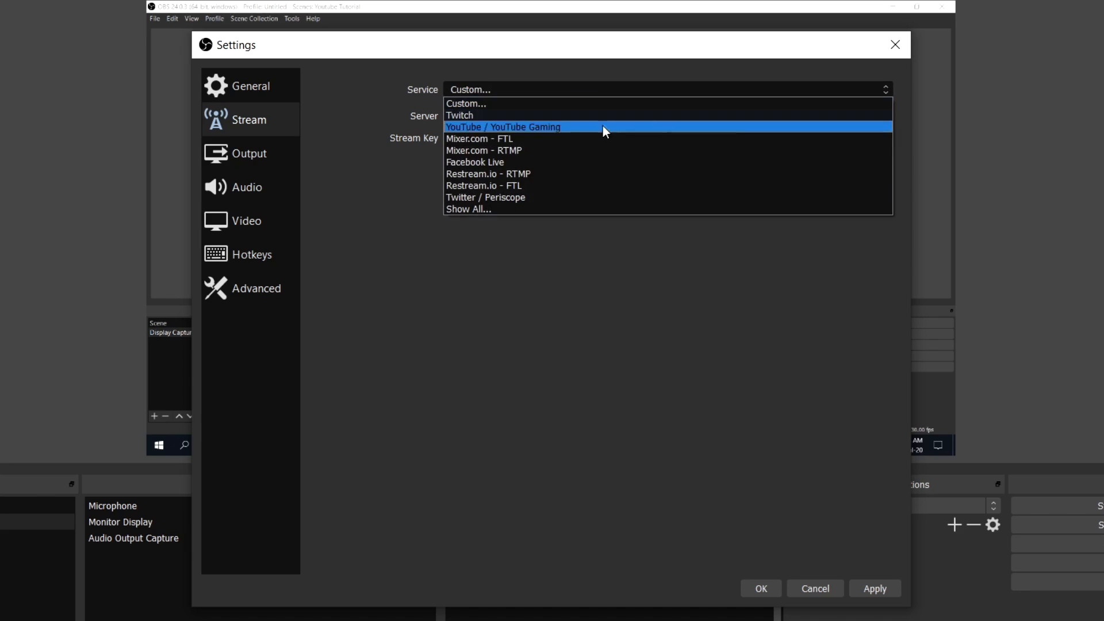
click(596, 127)
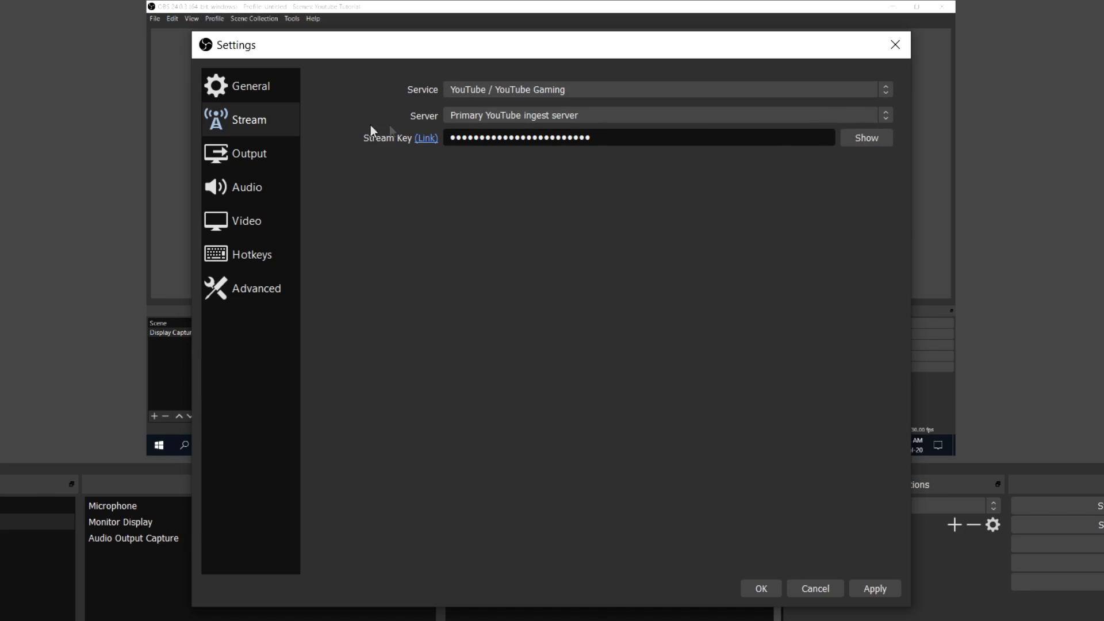
Step: Open the Output settings and examine the recording path where videos are saved
click(258, 158)
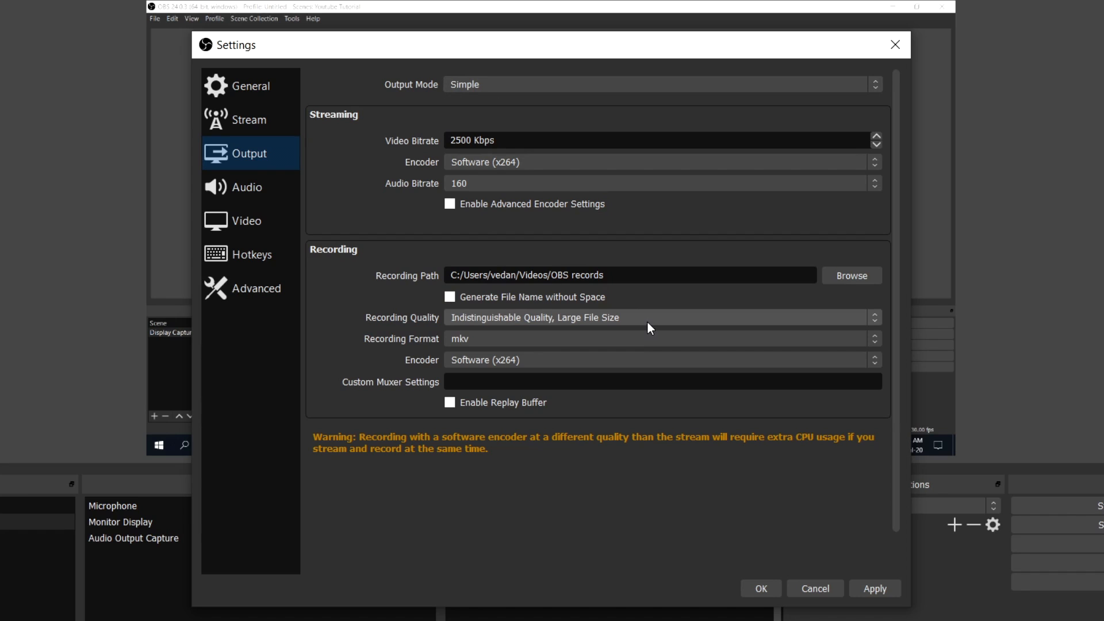
click(395, 275)
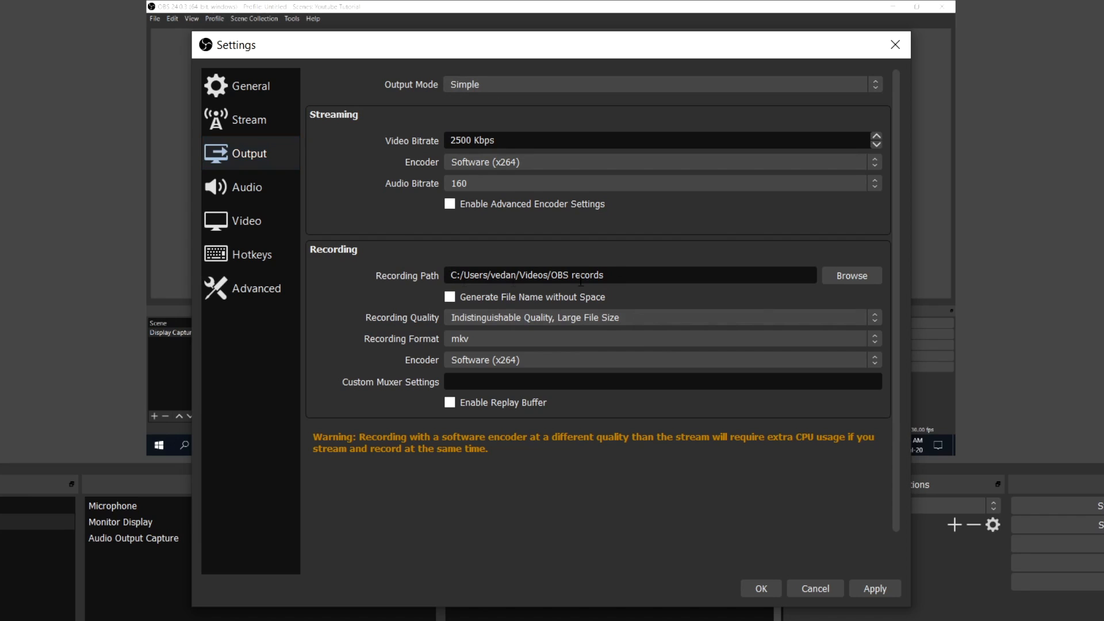
drag(613, 278, 451, 276)
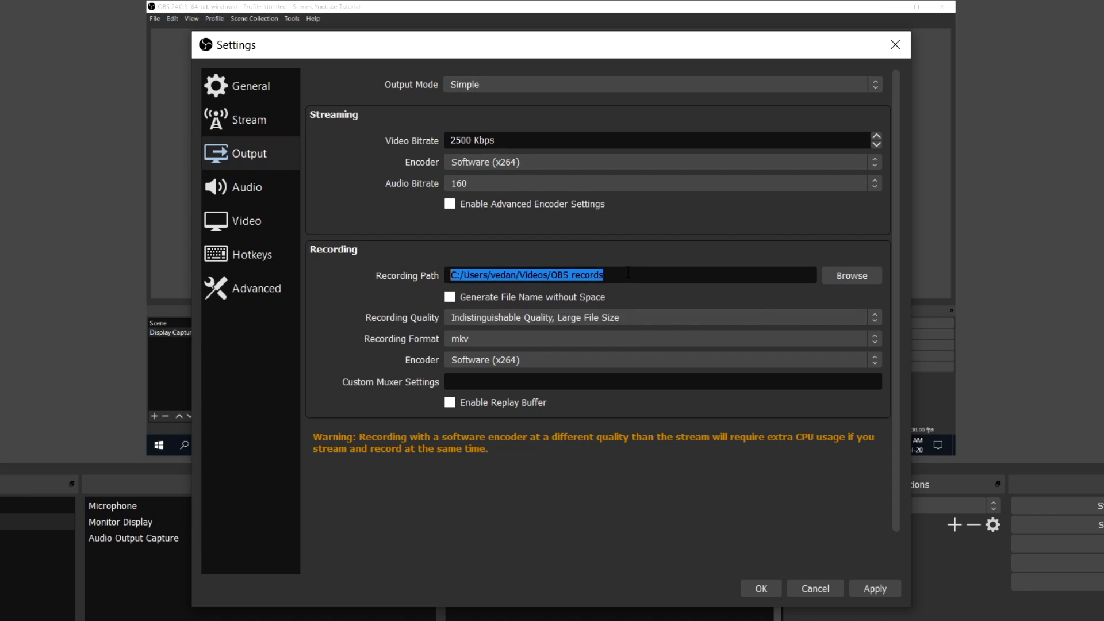
click(751, 269)
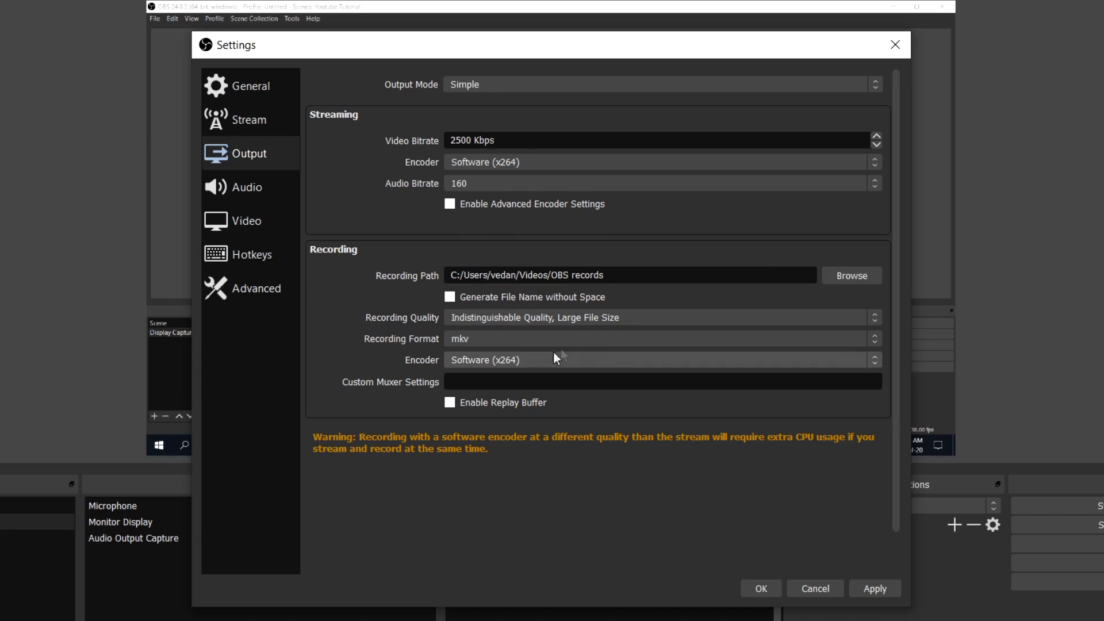
Step: Look through the recording format and encoder choices, picking mkv and Software (x264)
click(481, 339)
click(457, 387)
click(494, 362)
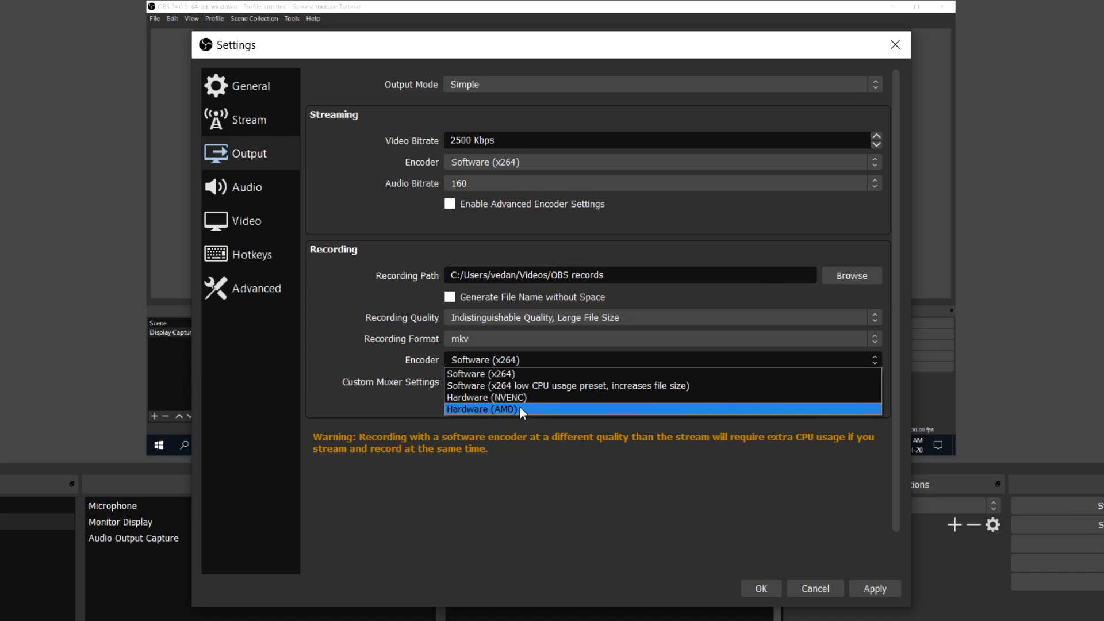
click(522, 374)
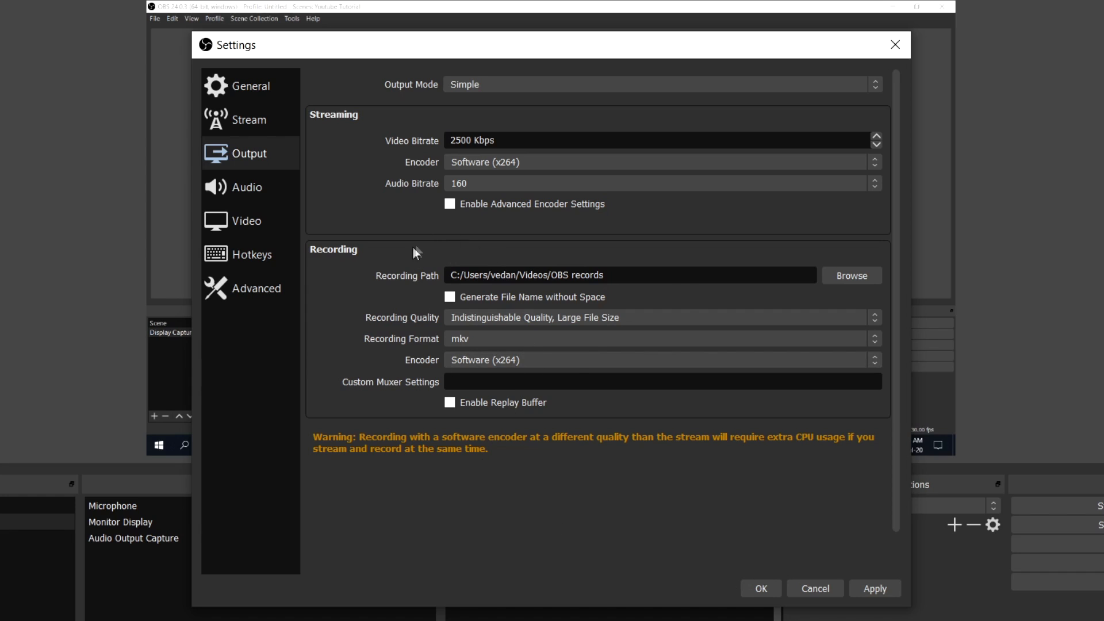
Step: Open the Audio settings and review the sample rate, devices, meters and hotkey sections
click(266, 187)
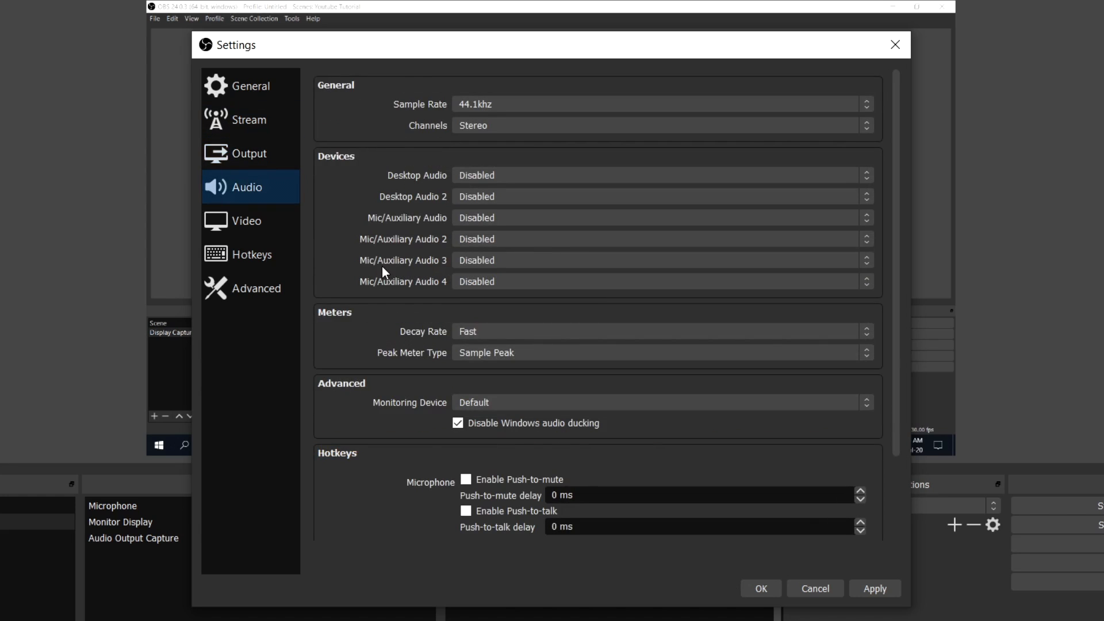
scroll(382, 266, down, 3)
scroll(385, 305, up, 3)
Step: Open the Video settings and examine the canvas and output resolutions and the downscale filter choices
click(260, 221)
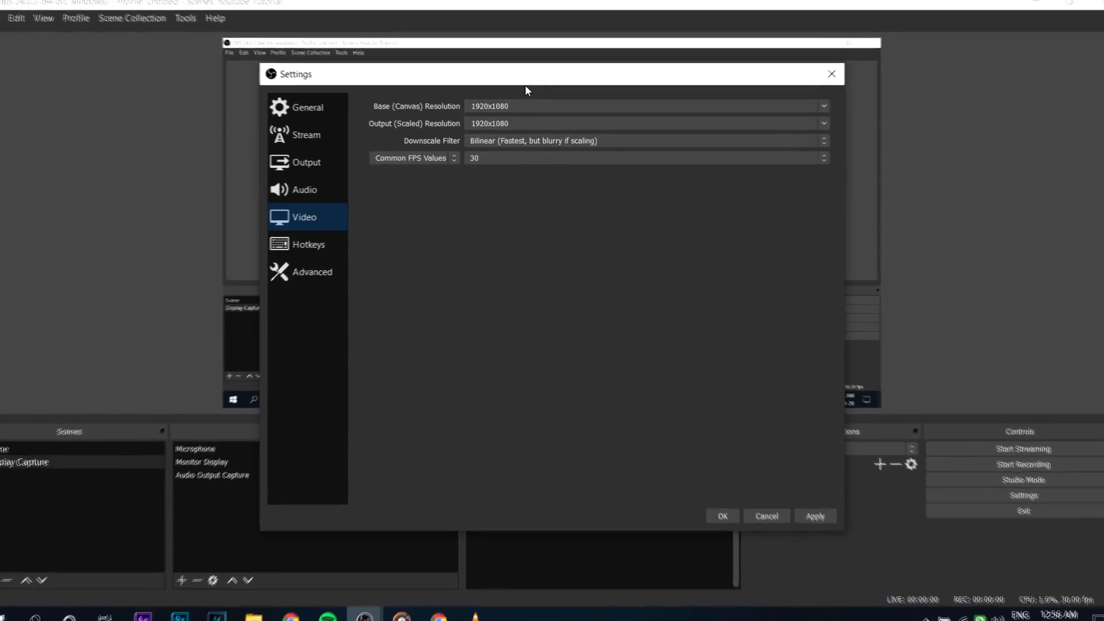
drag(688, 79, 685, 465)
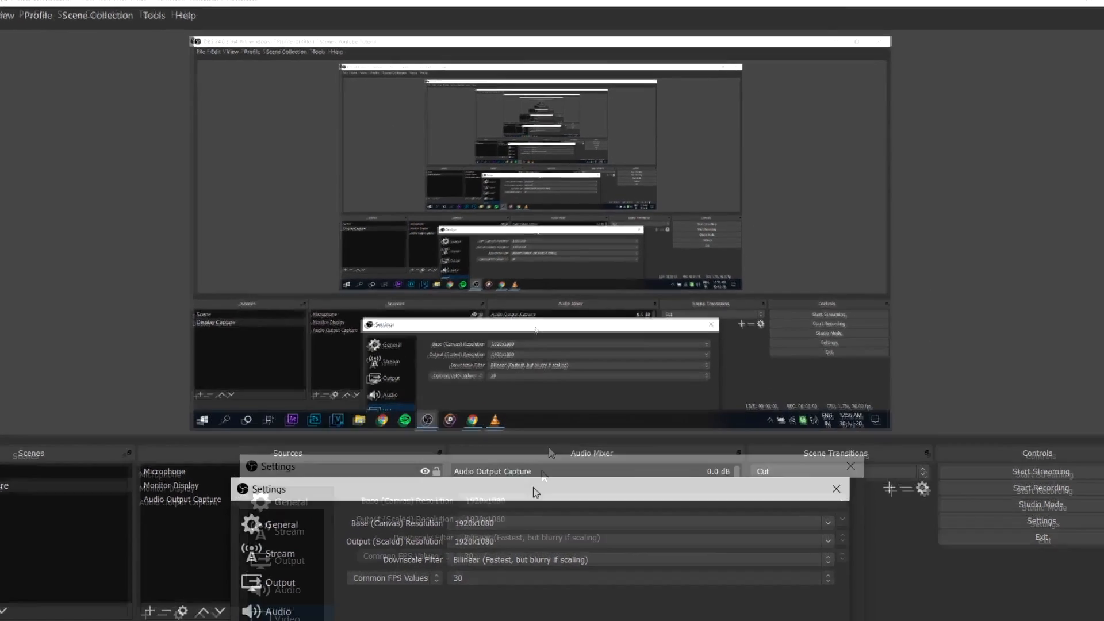
drag(538, 467, 584, 57)
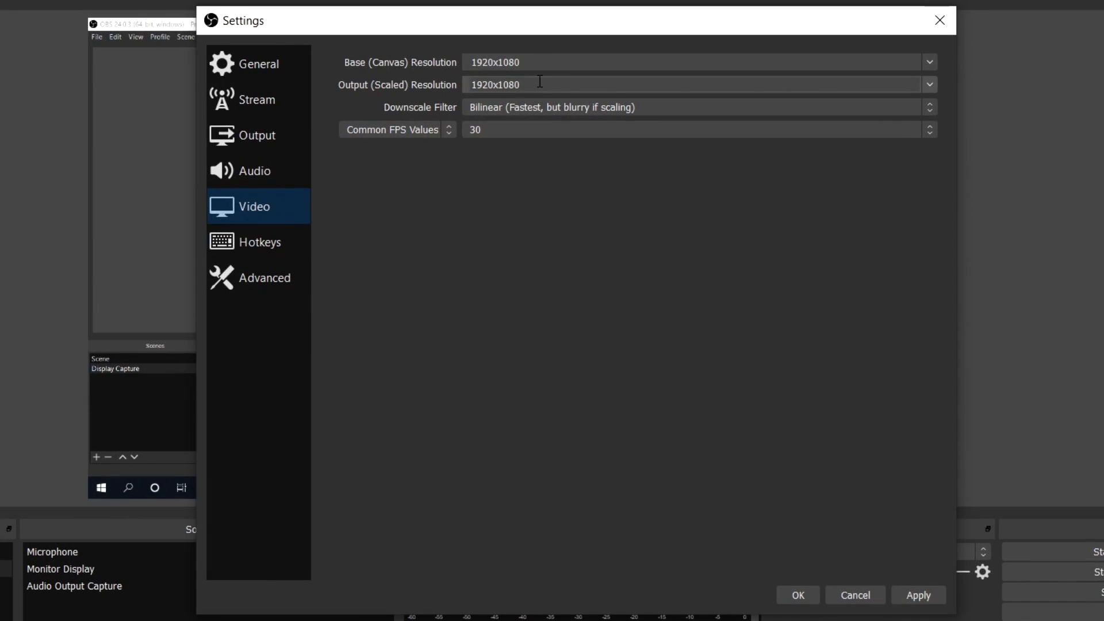
double_click(517, 85)
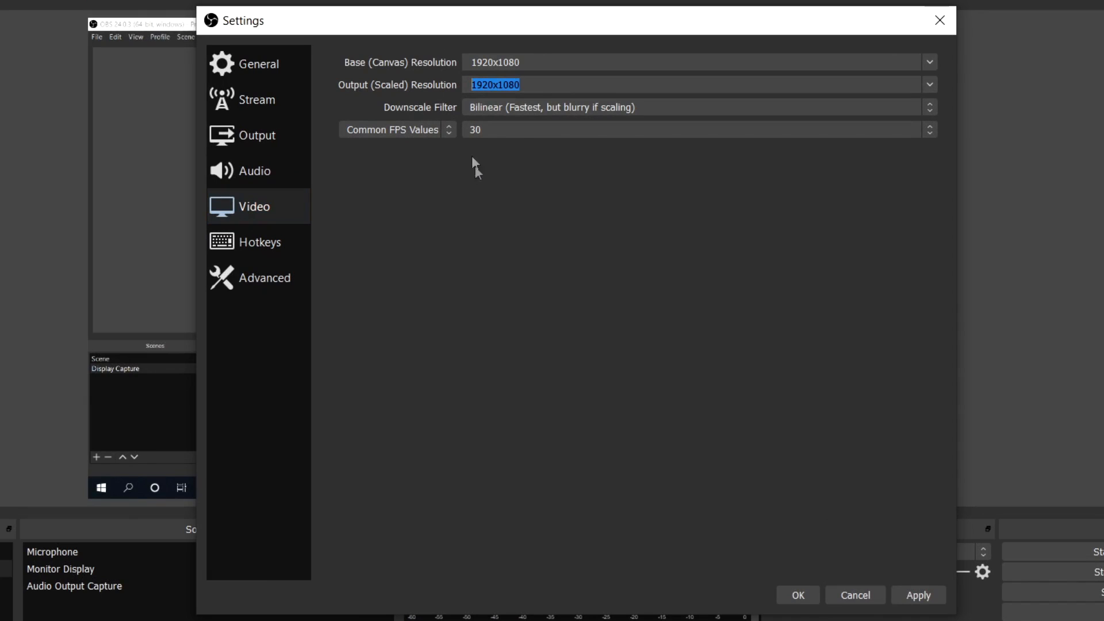
click(507, 102)
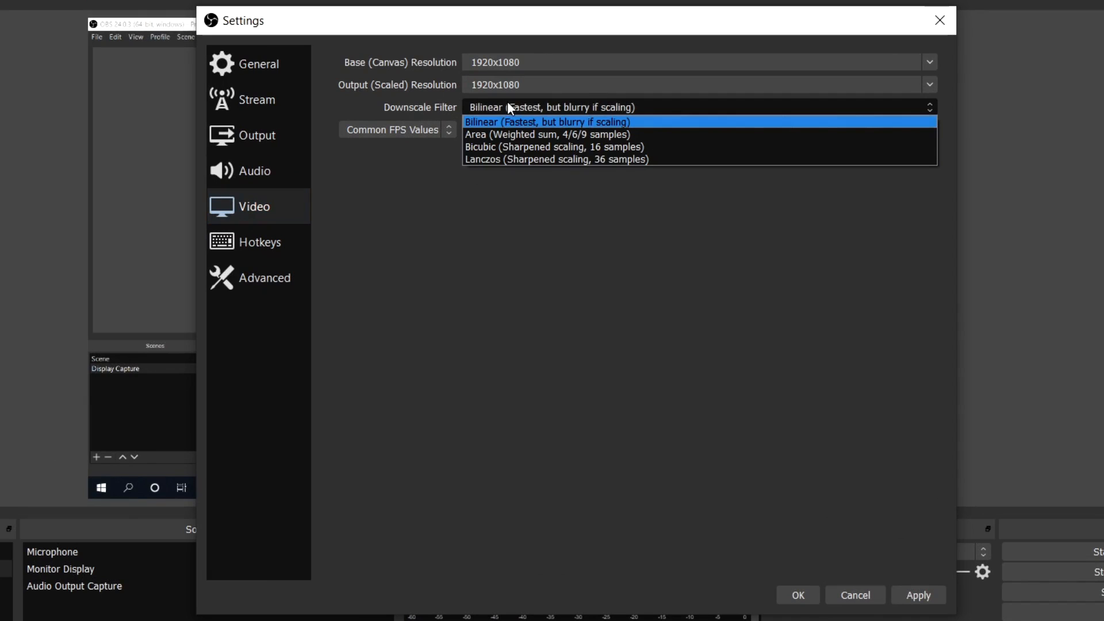
click(551, 108)
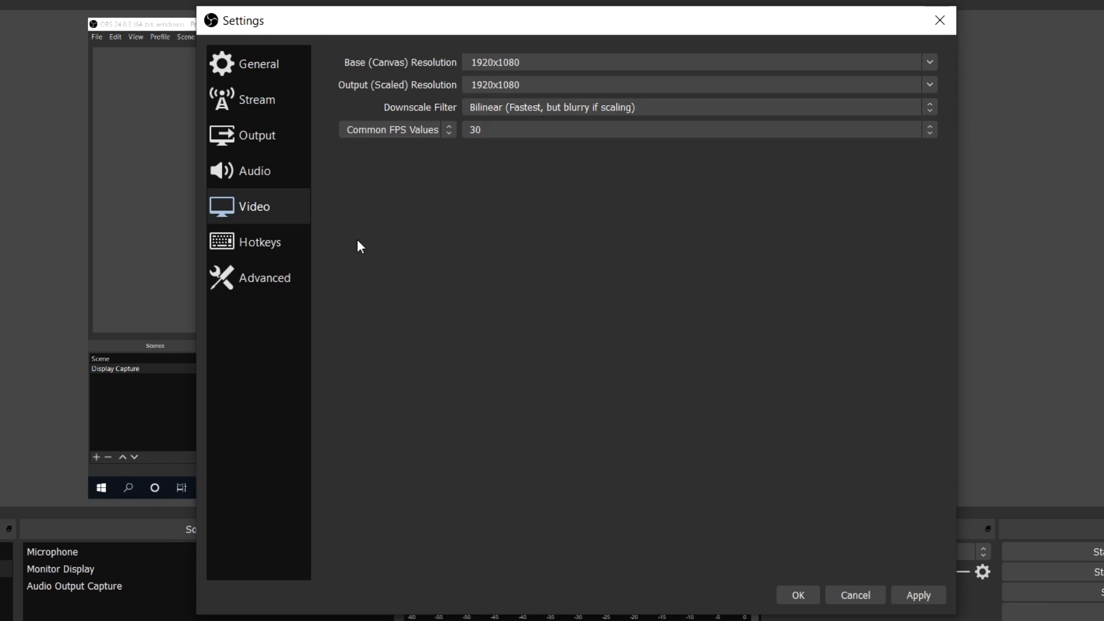
Step: Try output resolutions of 1280x720 and 852x480, and set the output resolution back to 1920x1080
click(930, 87)
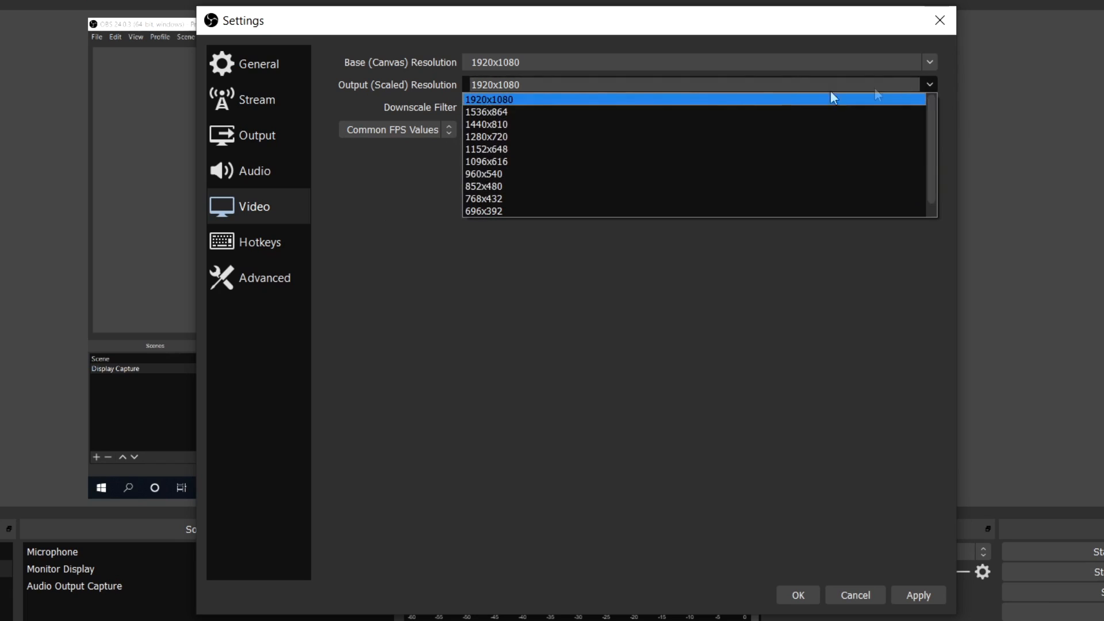
click(543, 137)
click(928, 85)
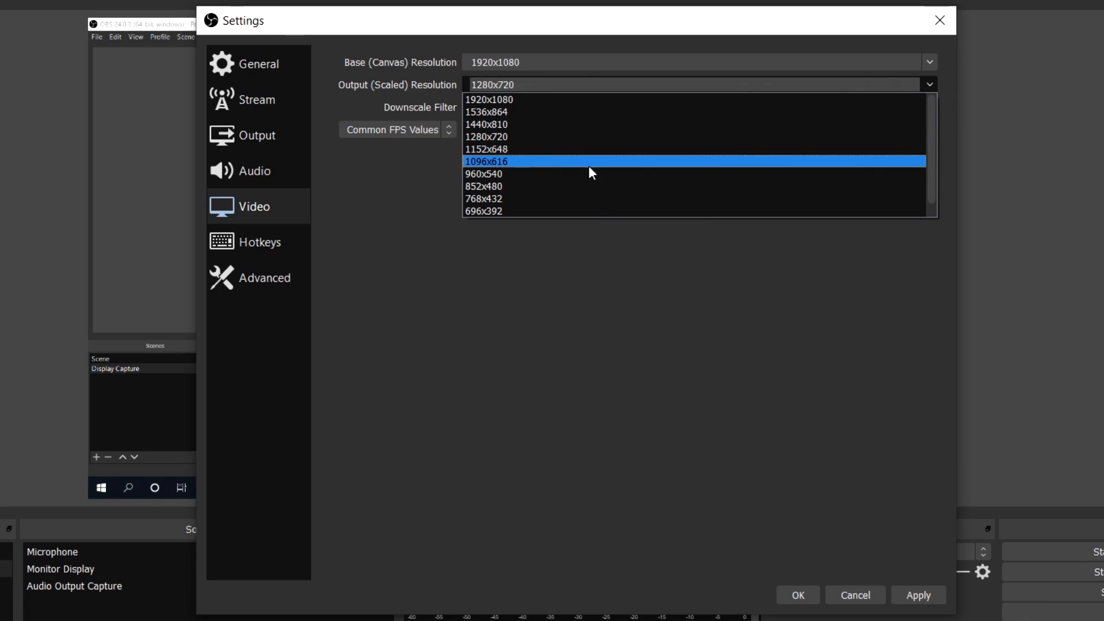
click(558, 185)
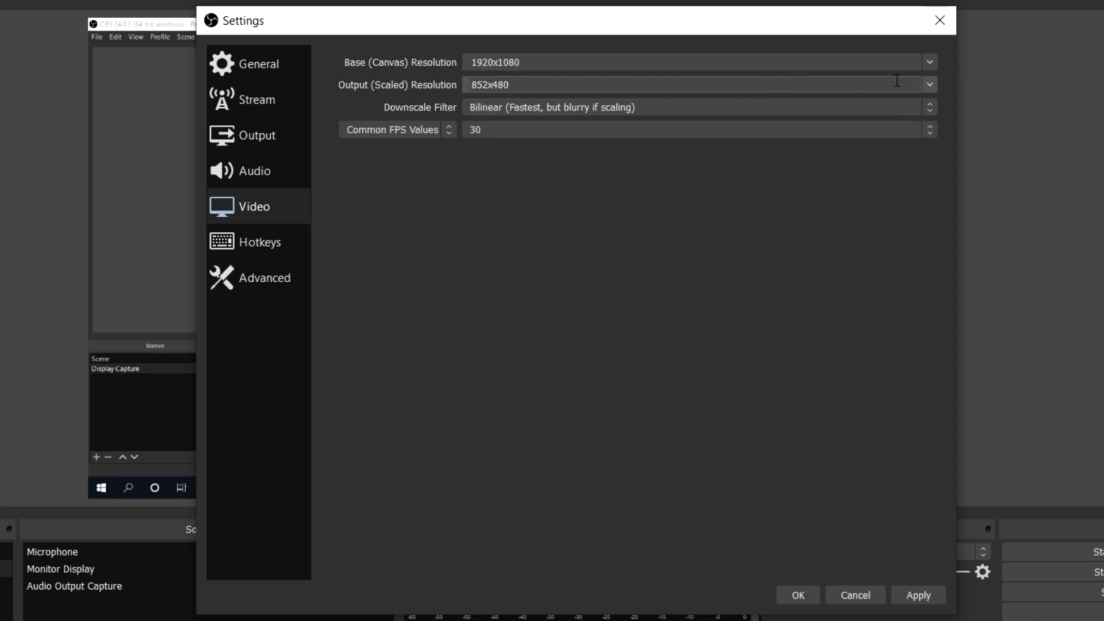
click(926, 85)
click(576, 102)
Step: Look through the FPS types and frame rates, picking Common FPS Values and 30
click(393, 131)
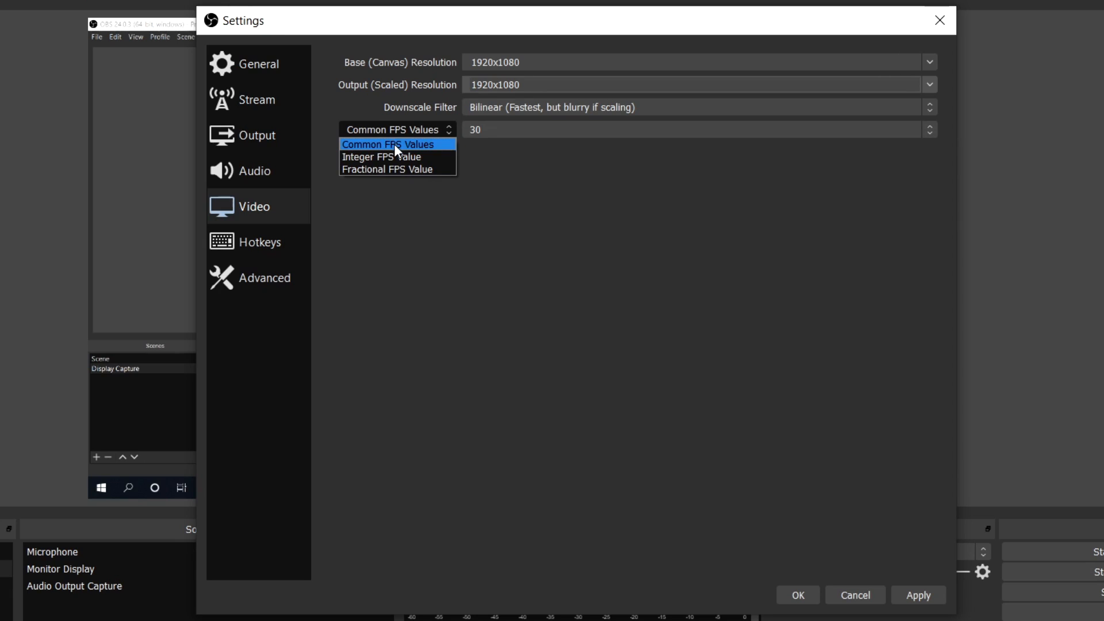
click(395, 145)
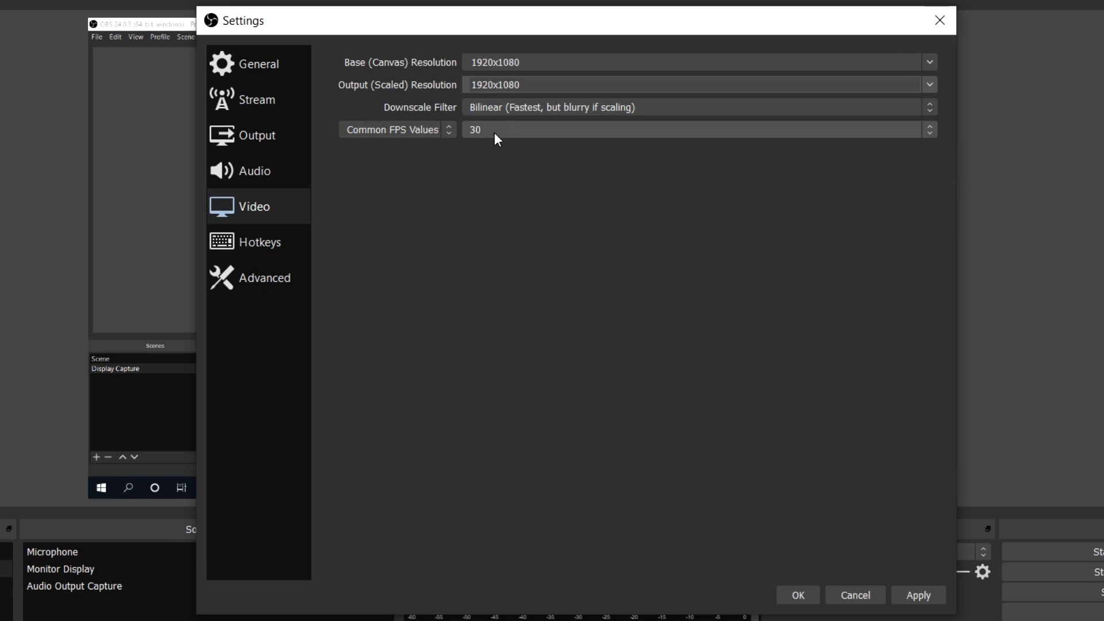
click(481, 130)
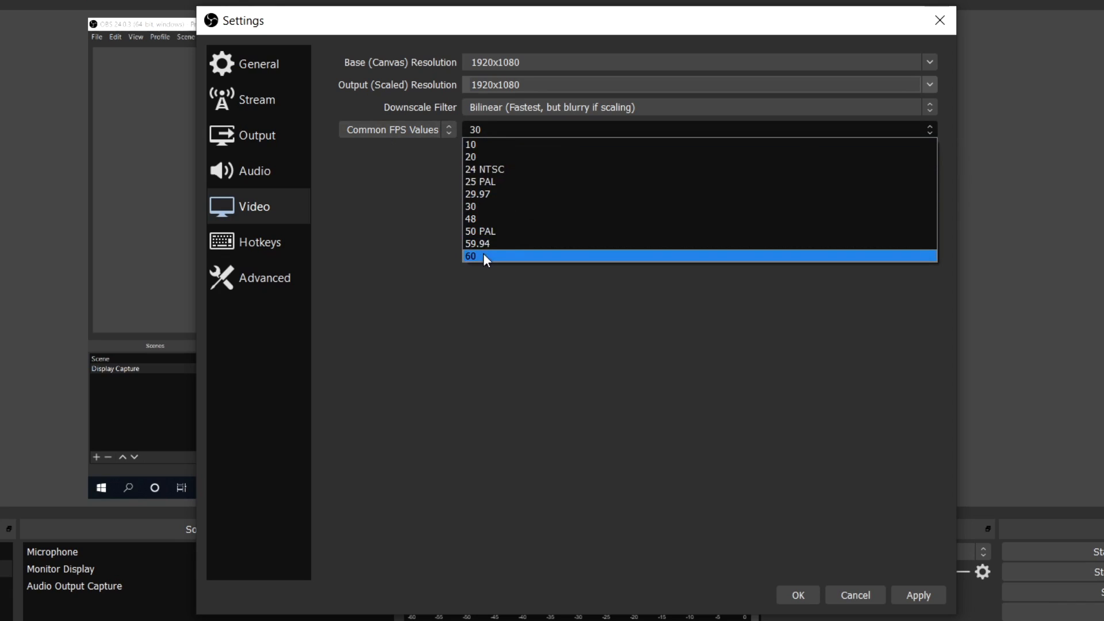
click(490, 207)
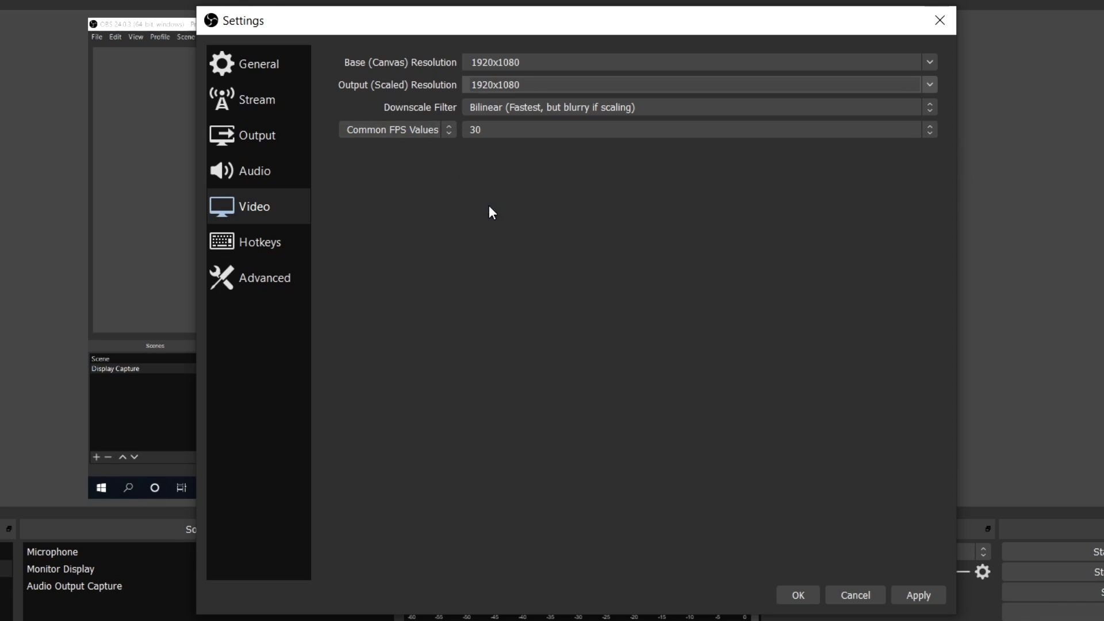
click(544, 129)
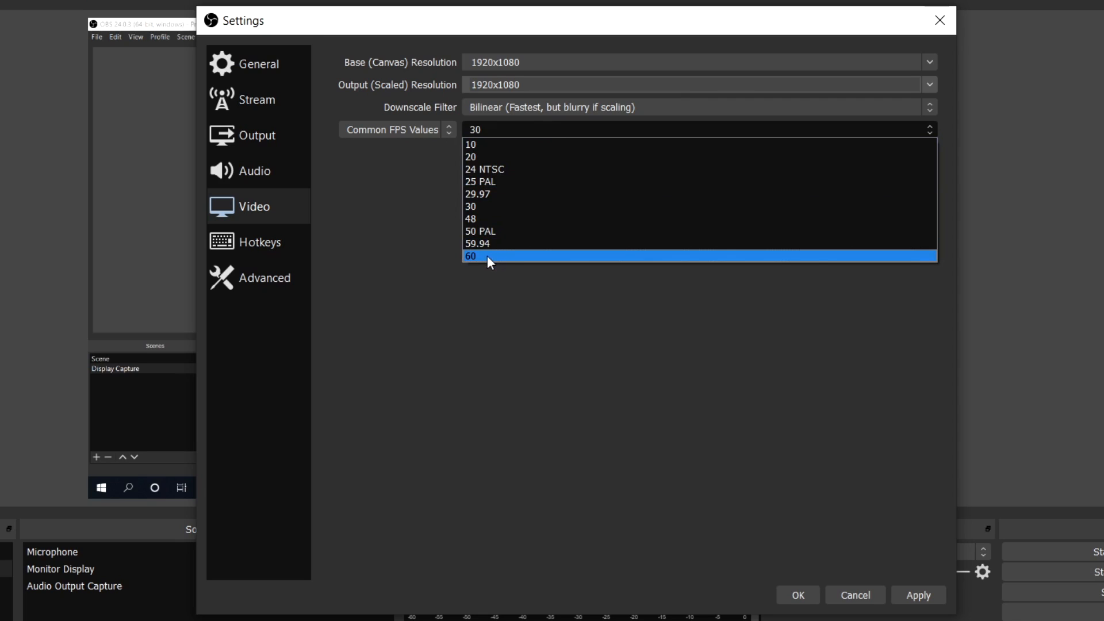
click(492, 208)
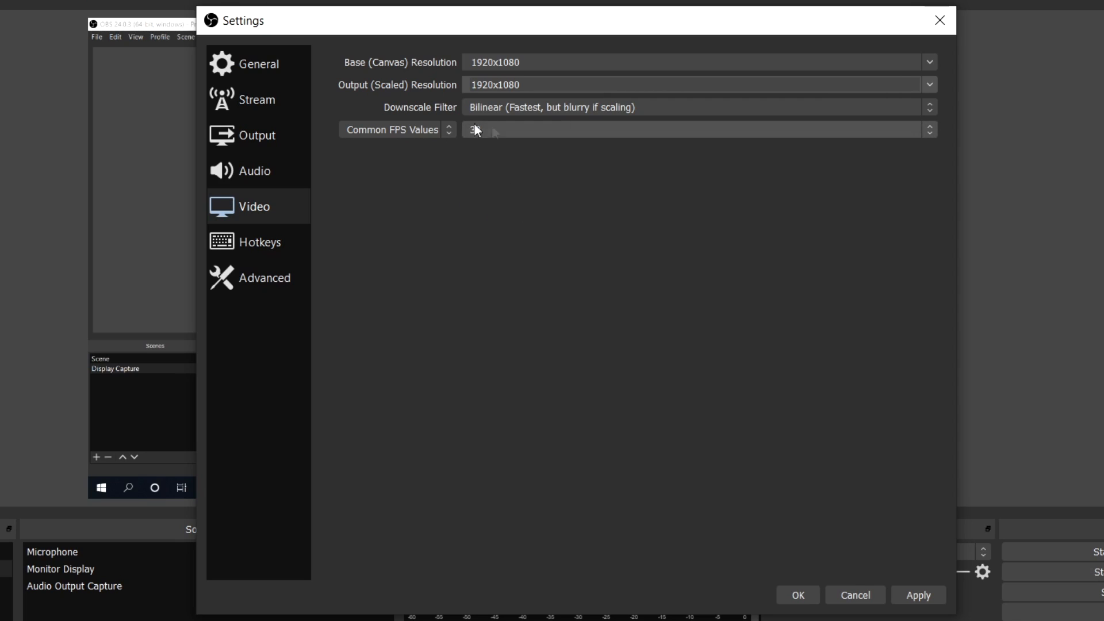
Step: Open the Hotkeys settings and examine the streaming, recording, preview, scene and audio source hotkey entries
click(270, 242)
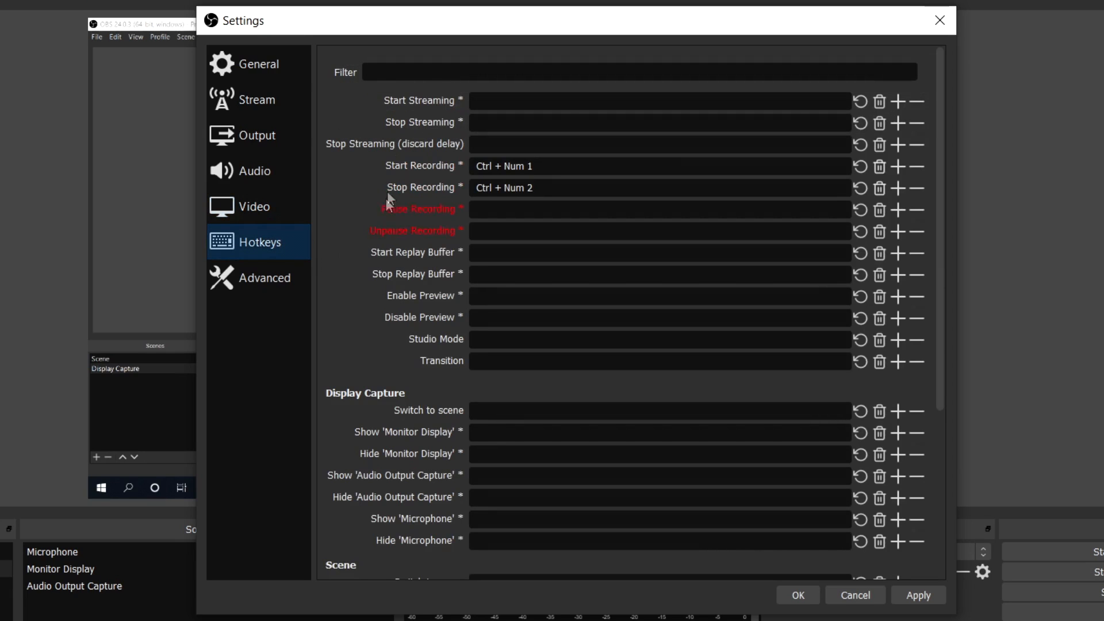
scroll(351, 149, down, 3)
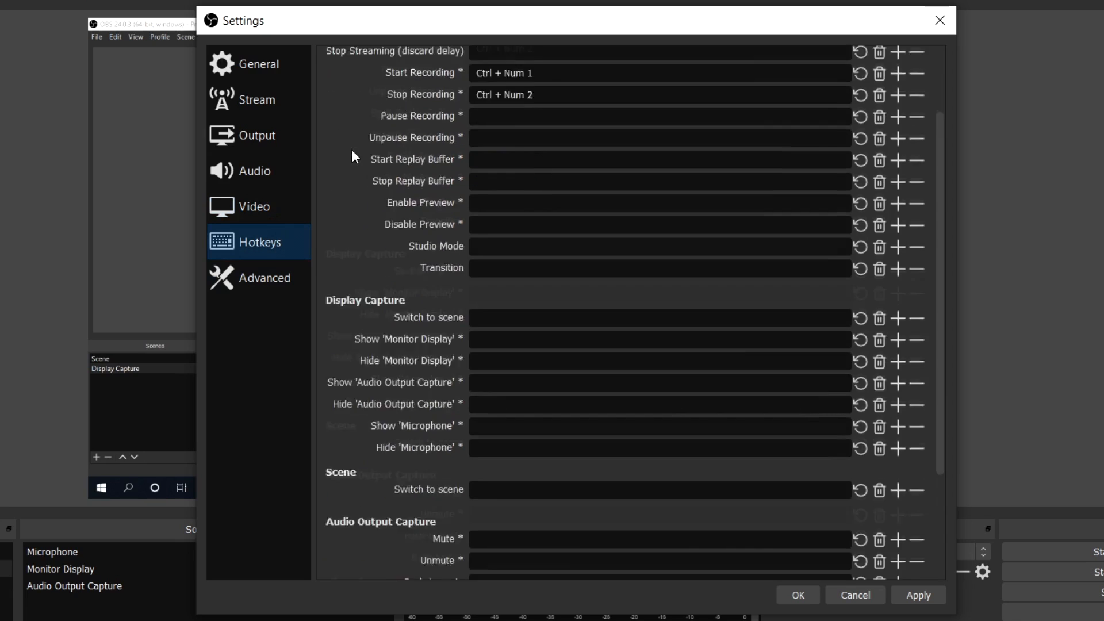
scroll(351, 150, up, 3)
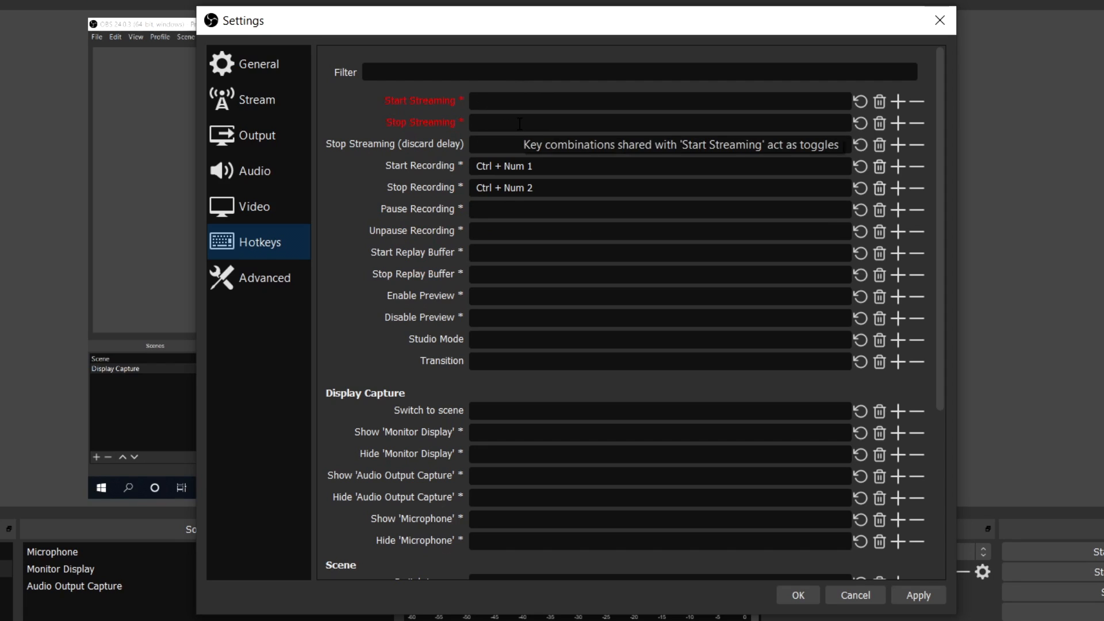
scroll(353, 259, down, 5)
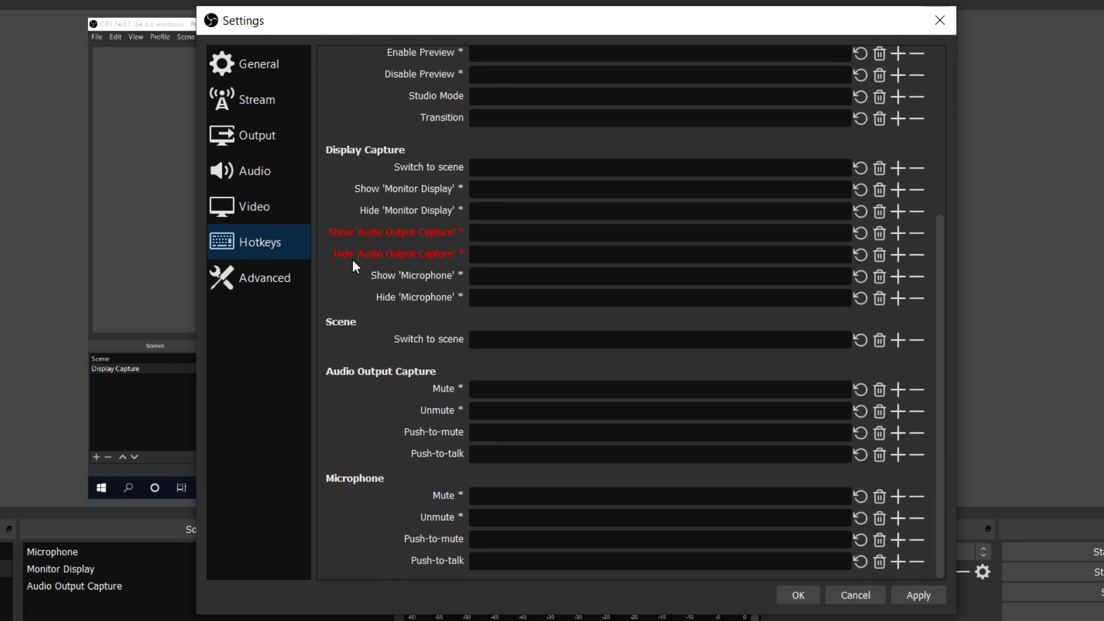
scroll(353, 261, up, 5)
scroll(353, 261, down, 5)
scroll(353, 261, up, 5)
scroll(353, 261, down, 3)
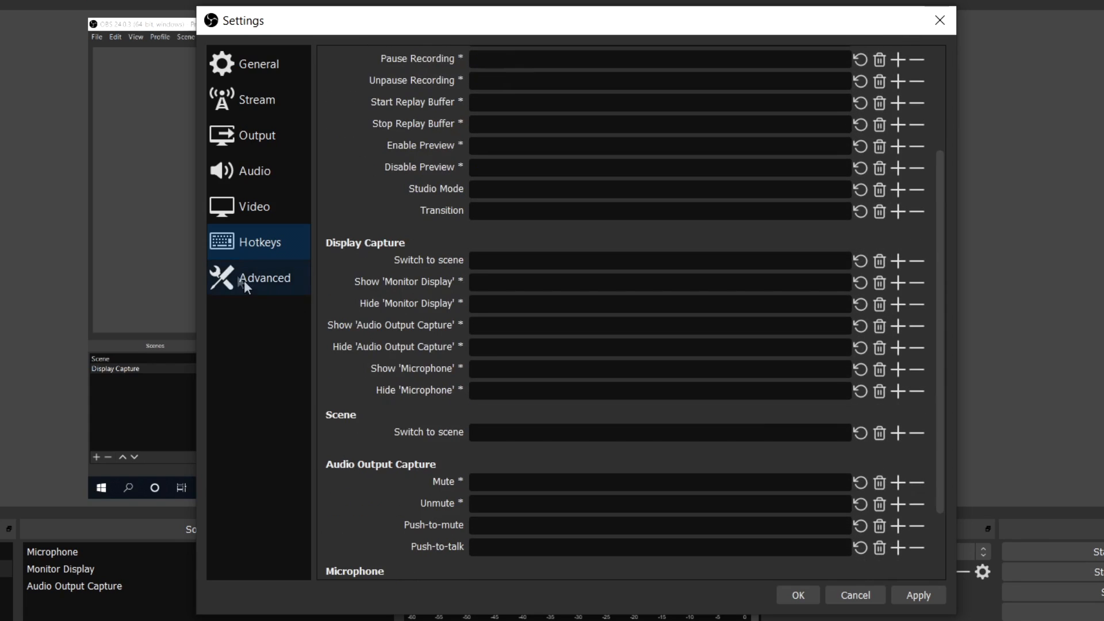
Step: Review the process priority, video and recording options in the Advanced settings, and recheck the Video and Output settings
click(260, 283)
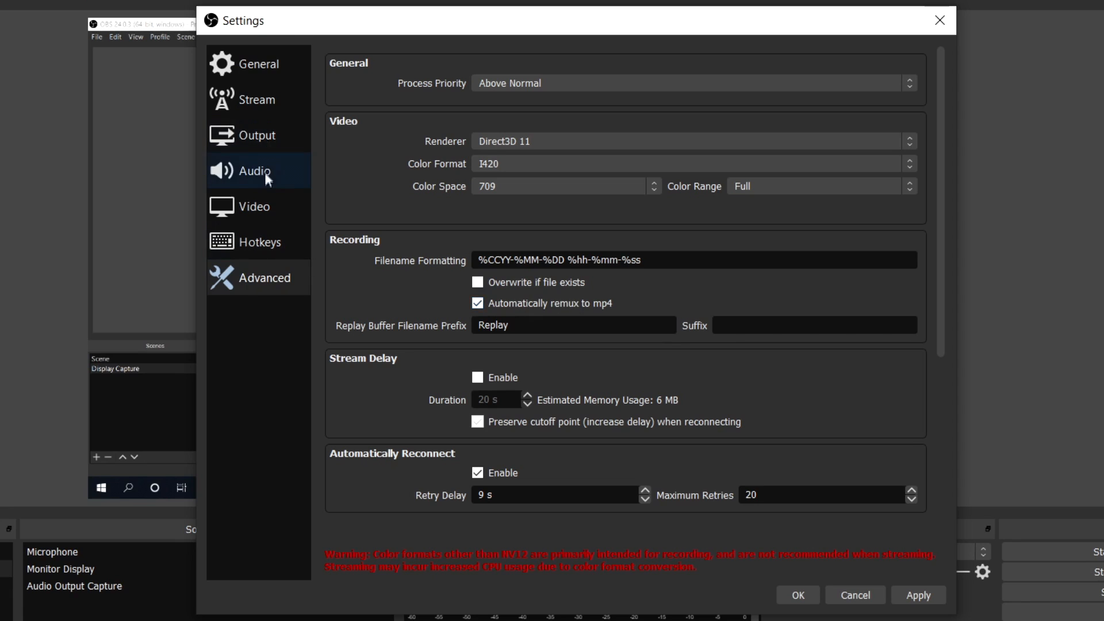
click(266, 207)
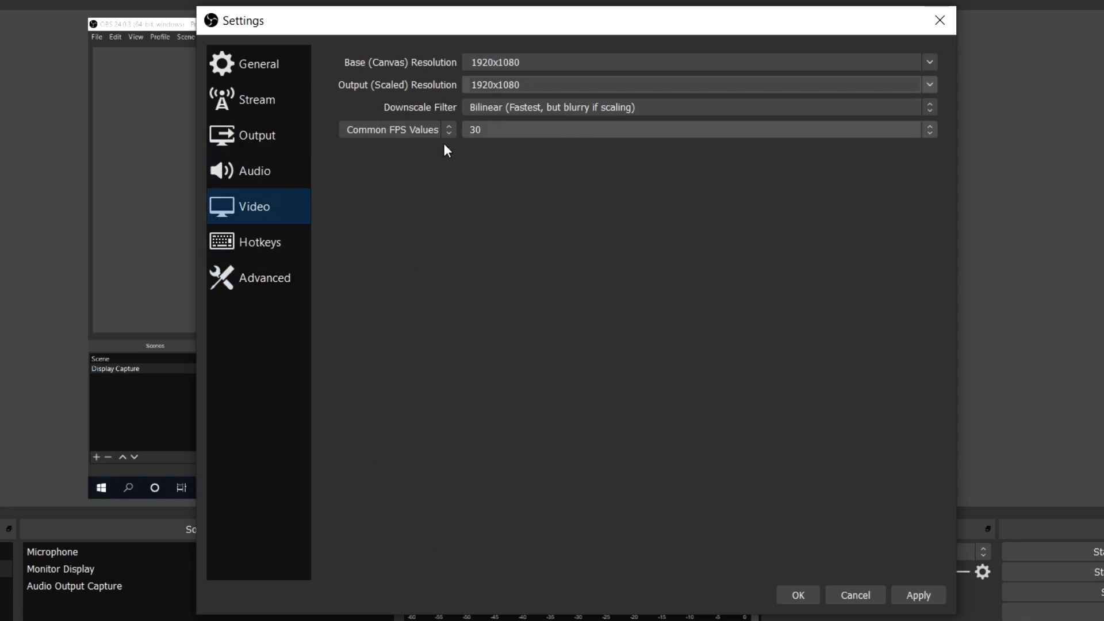
click(285, 138)
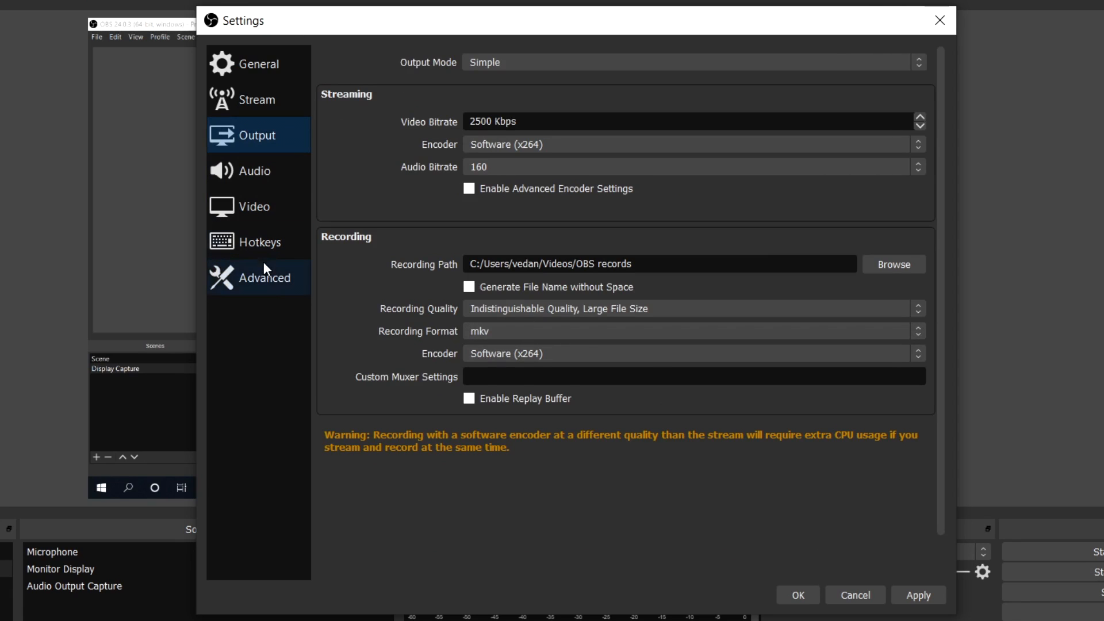
Step: Examine the Advanced settings from process priority through the reconnect and network options, and close the settings without saving
click(265, 281)
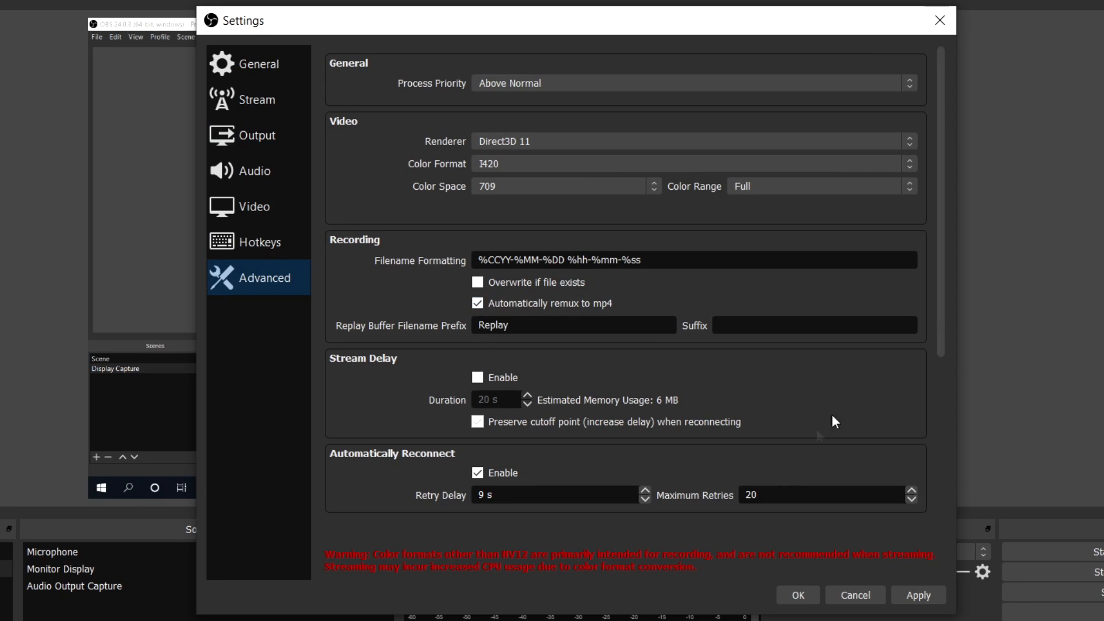
scroll(816, 394, down, 5)
scroll(884, 391, up, 3)
scroll(884, 391, up, 2)
scroll(903, 399, down, 2)
click(911, 402)
scroll(914, 406, down, 1)
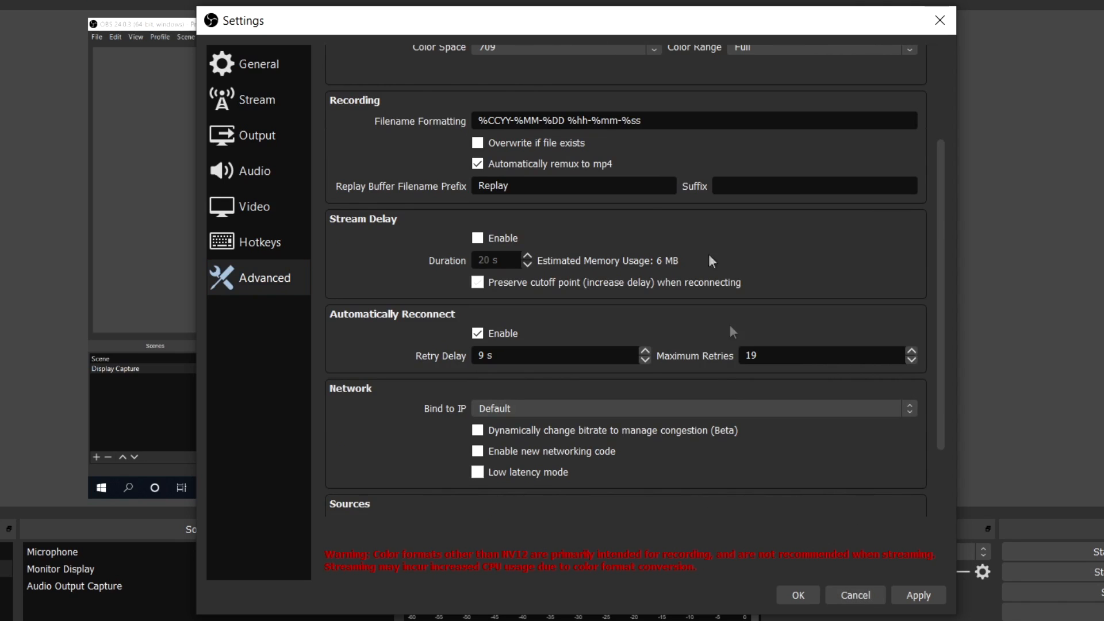
click(855, 595)
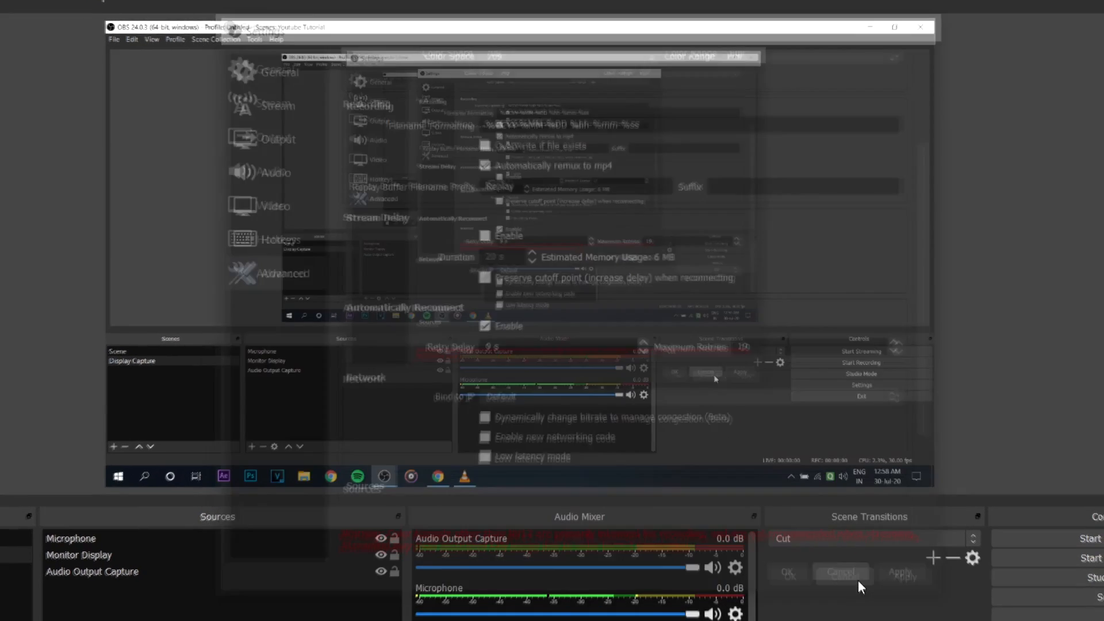